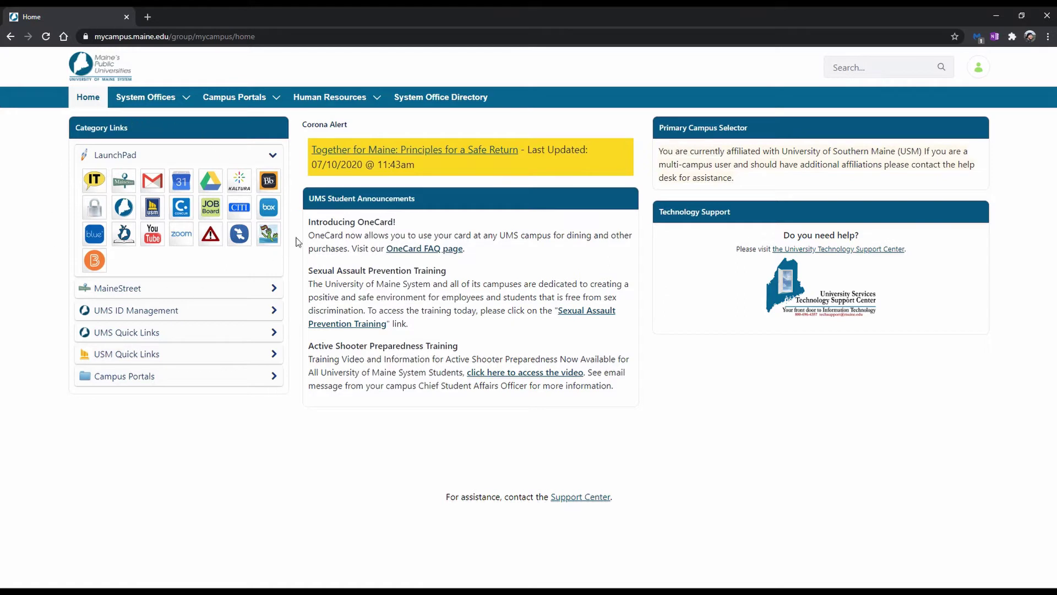
Step: Open Google Calendar from the campus portal's LaunchPad links
left_click(183, 181)
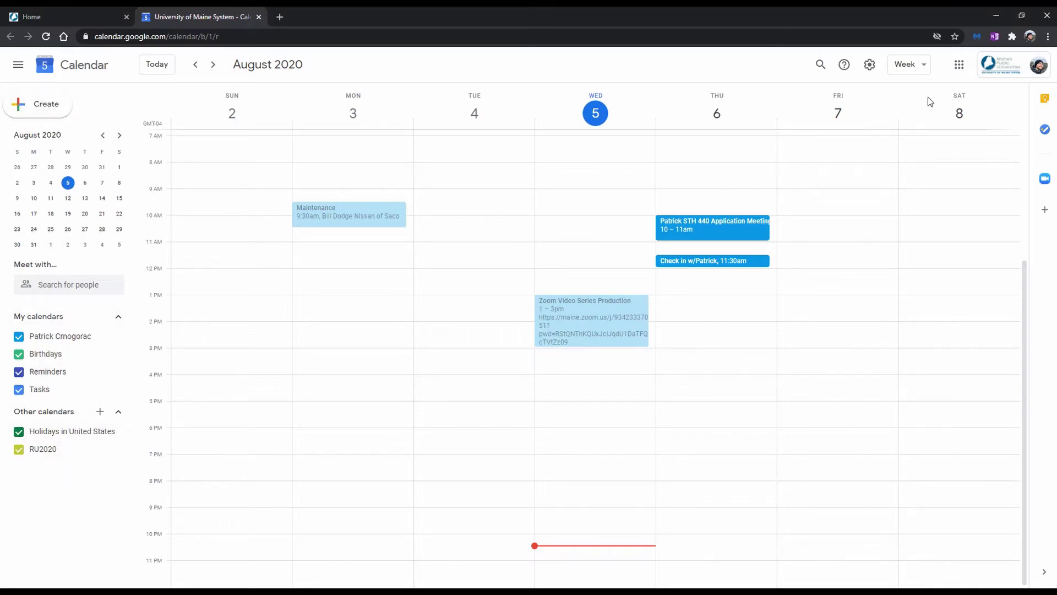
Step: Browse the calendar in Day, Week, Month, Year, Schedule and 4-day views, including August 6 on its own, ending in Week view
left_click(909, 73)
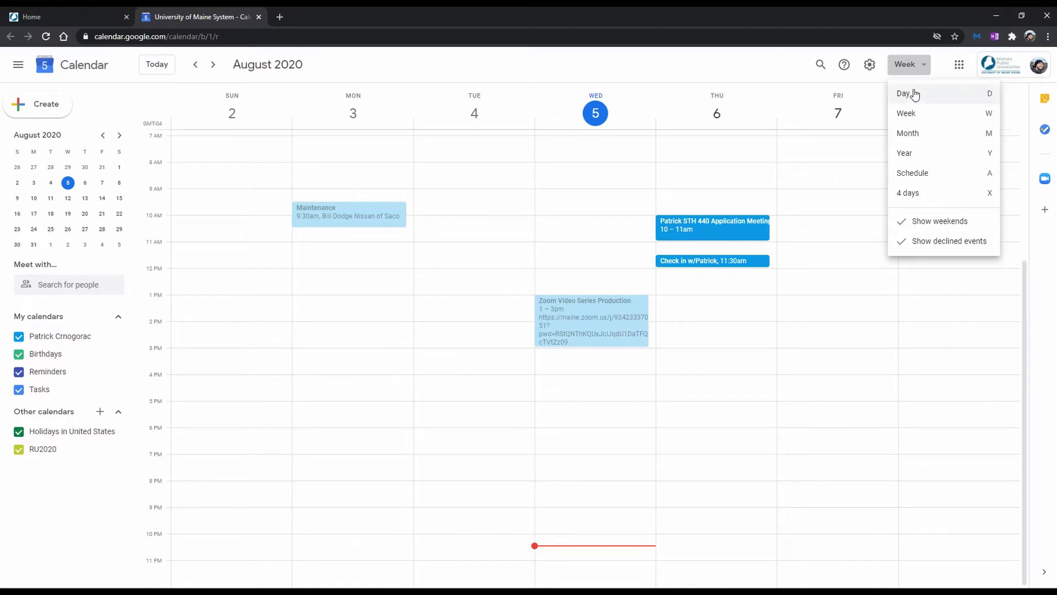
left_click(914, 93)
key("w")
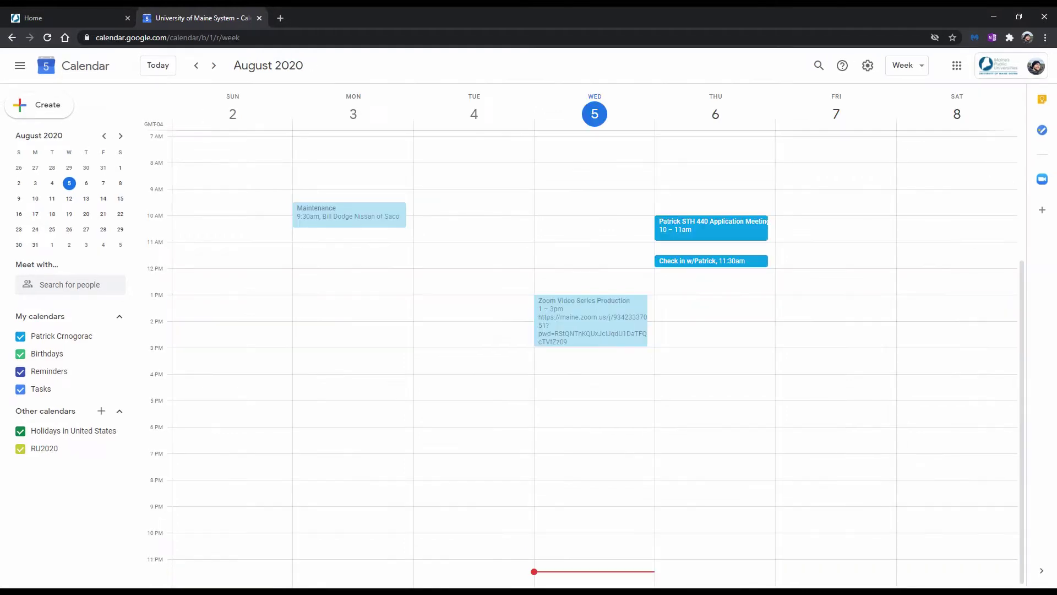
key("m")
key("y")
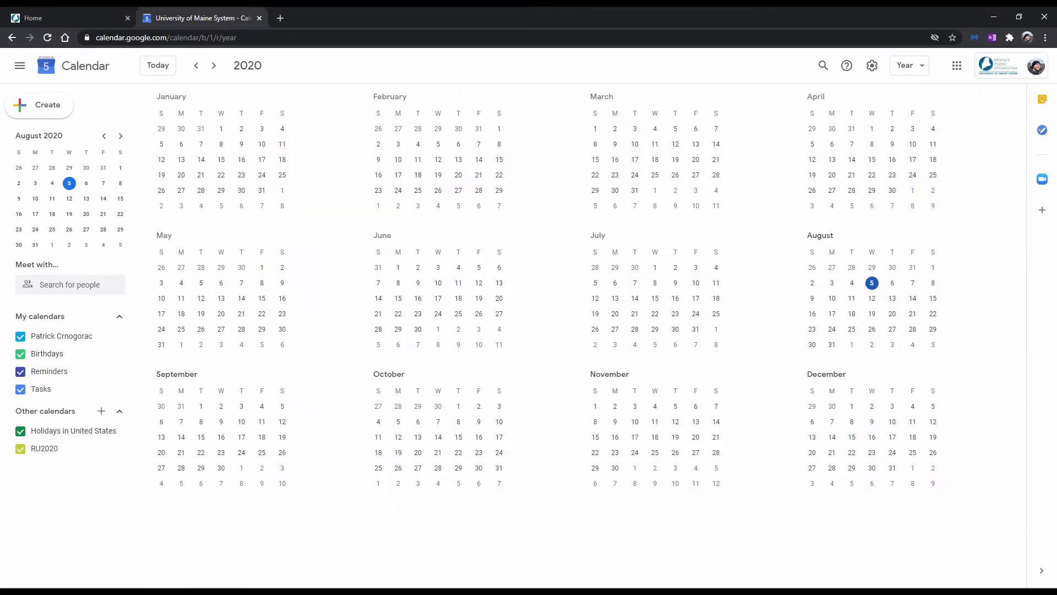
key("a")
key("x")
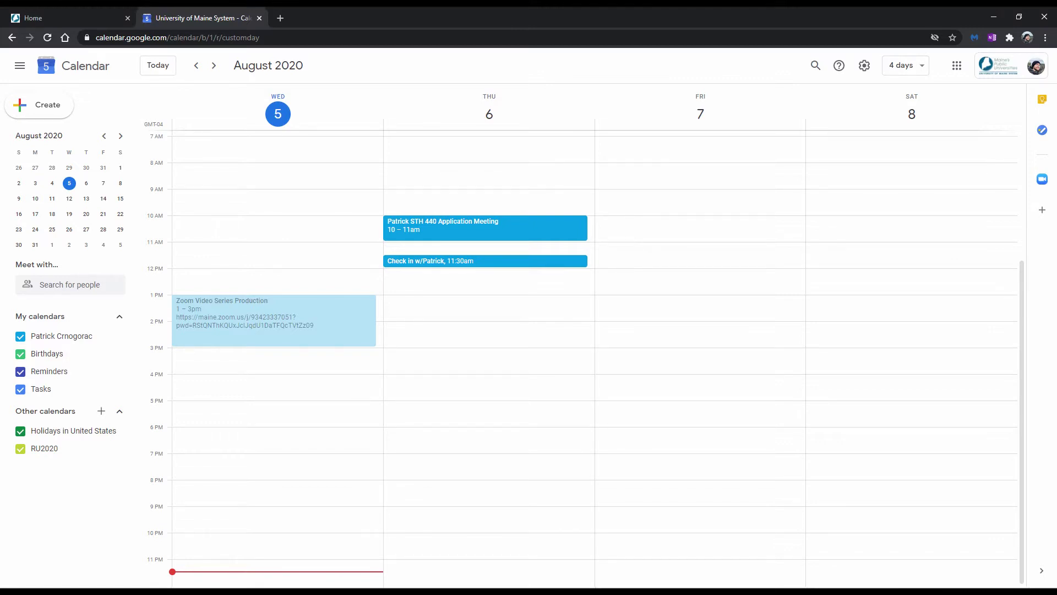
left_click(489, 113)
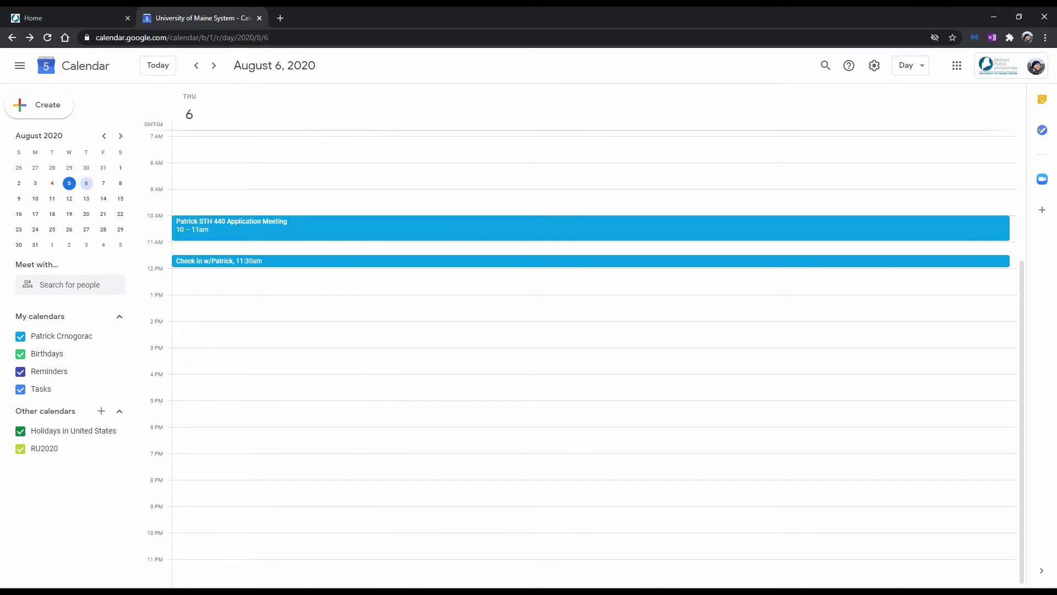
key("w")
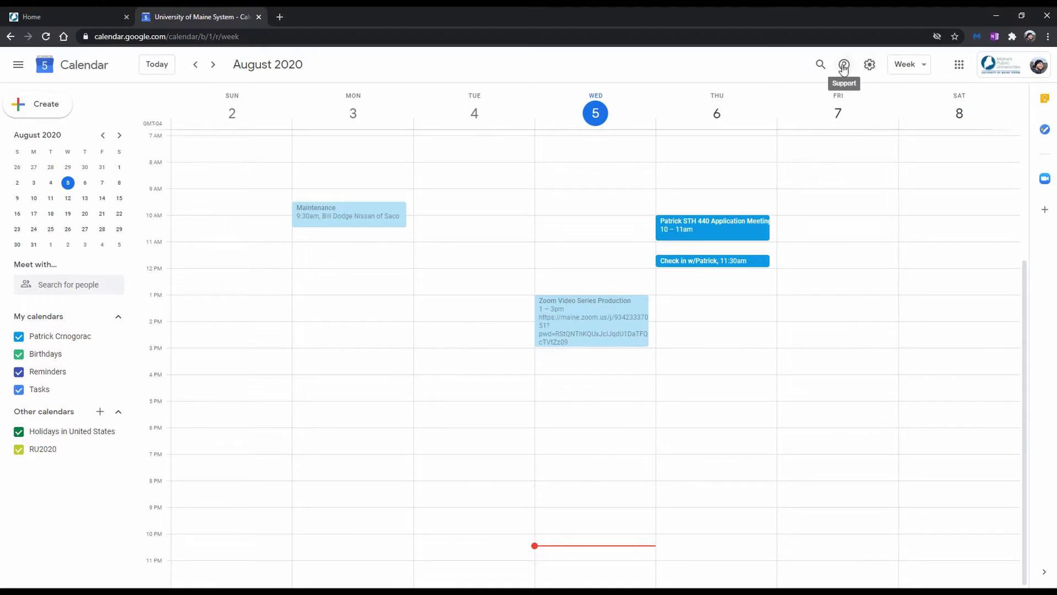
left_click(820, 65)
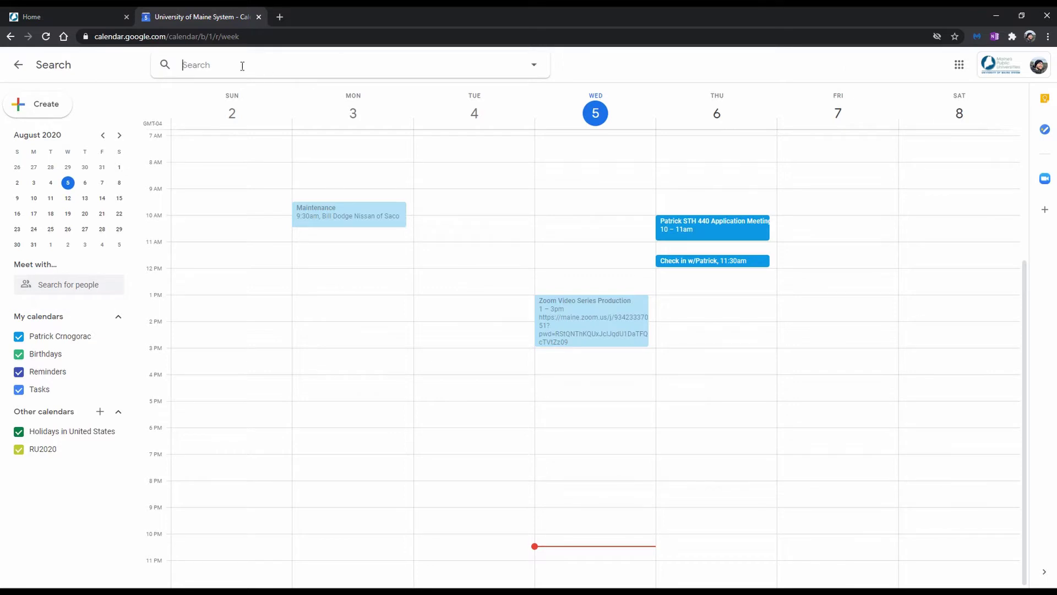
left_click(603, 71)
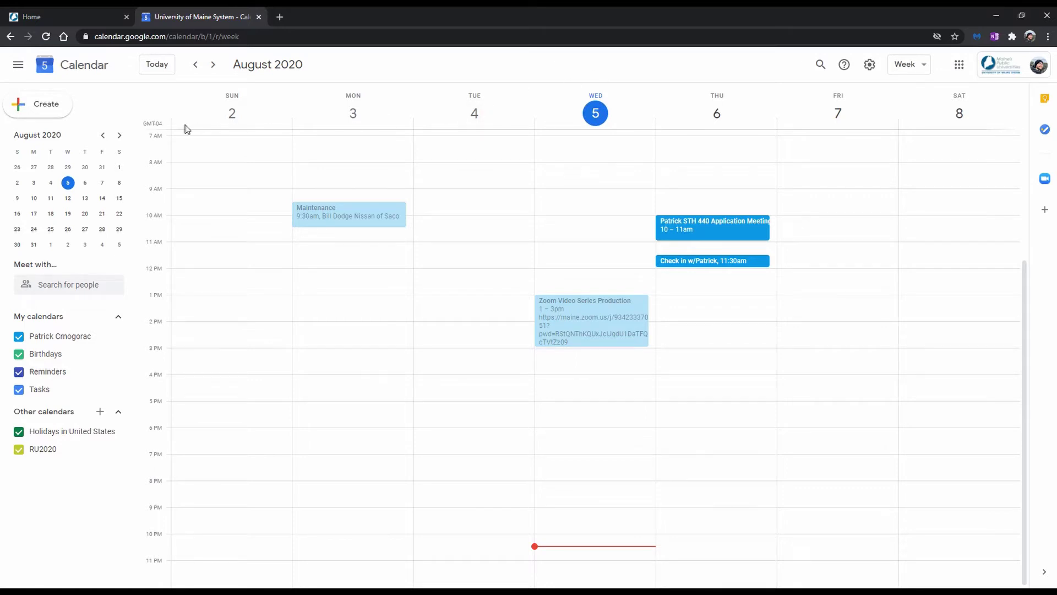
Step: Create a new event with the full set of options and title it "Study Group"
left_click(51, 109)
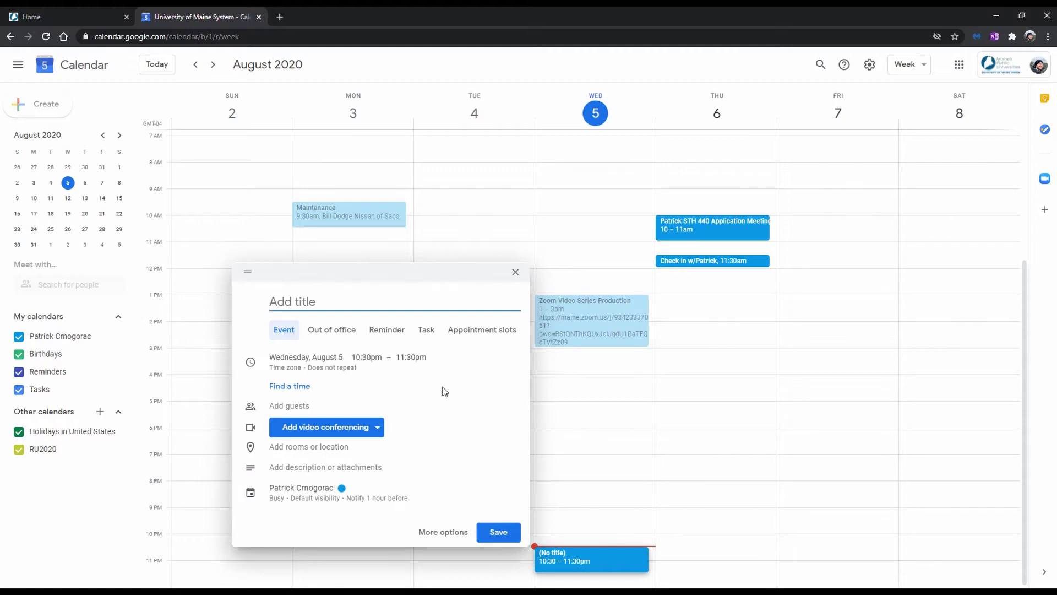
left_click(443, 531)
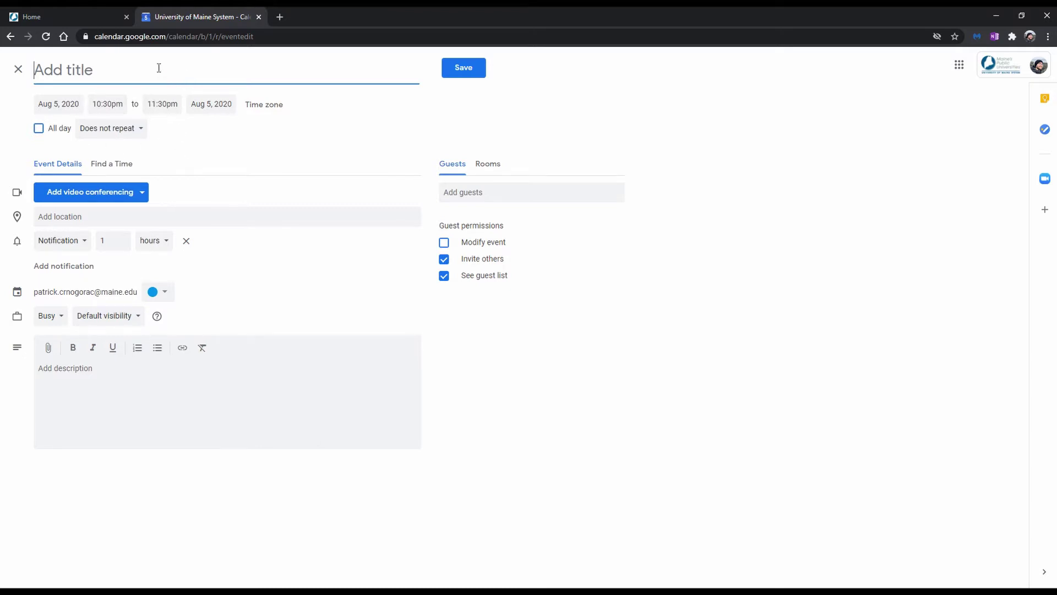
type("Study Group")
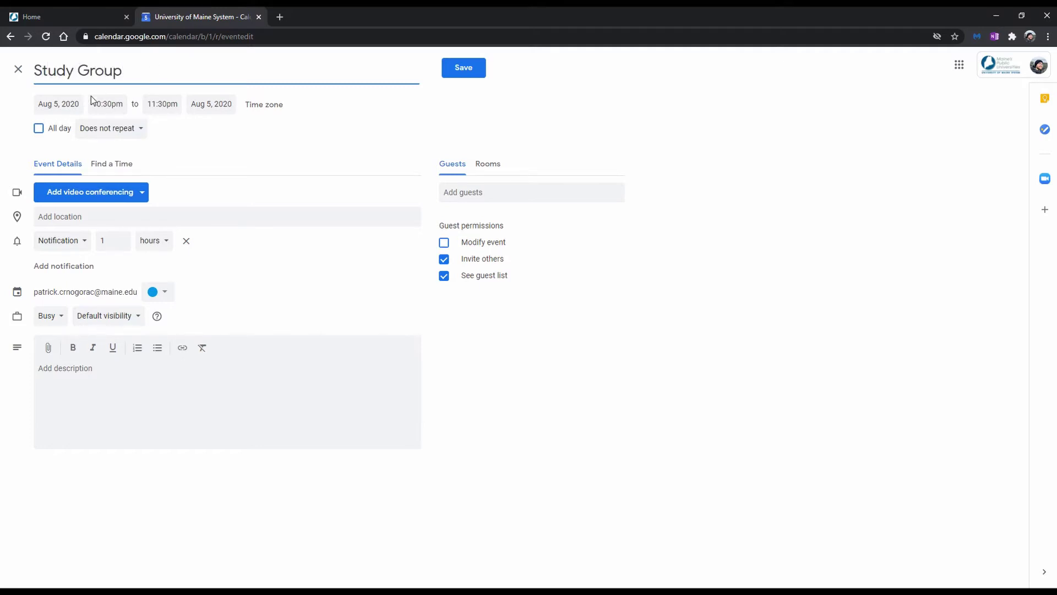
Step: Set the Study Group event's date to Aug 7, 2020 and its start time to 3:00pm
left_click(67, 104)
left_click(152, 174)
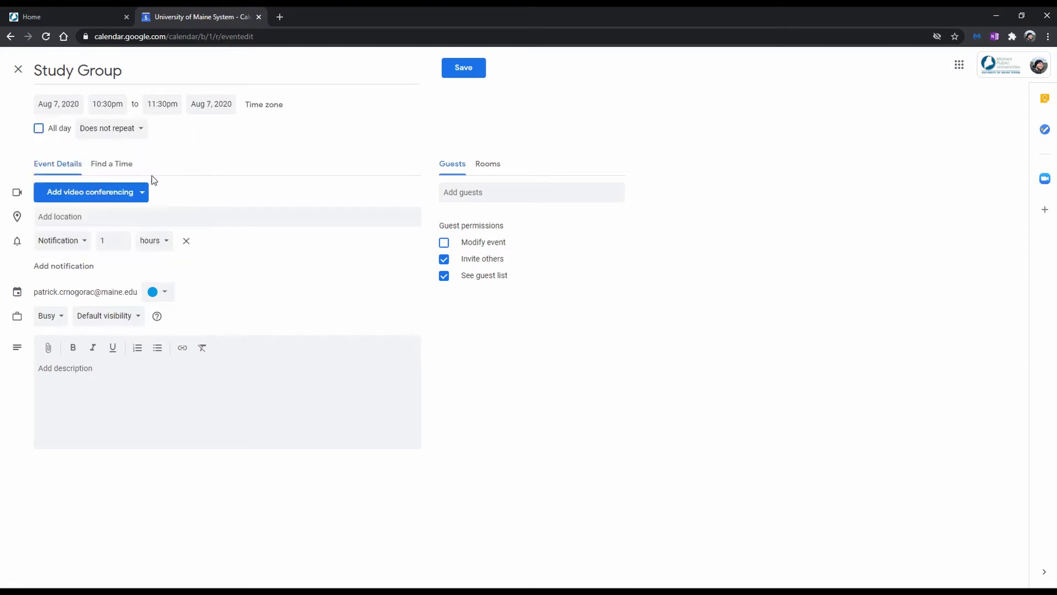
left_click(115, 108)
scroll(128, 185, "down", 2)
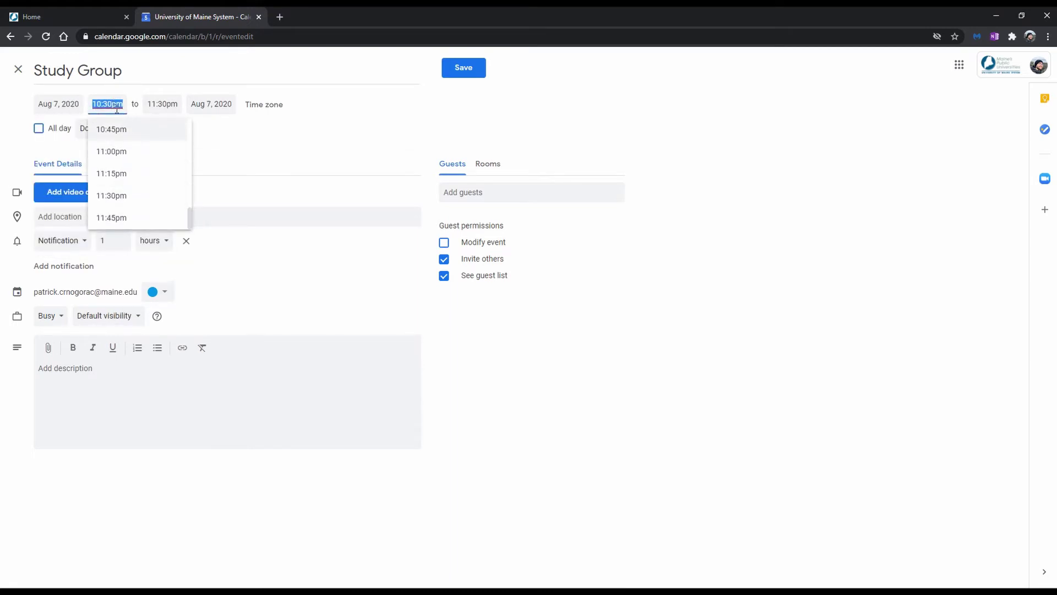
type("3:00PM")
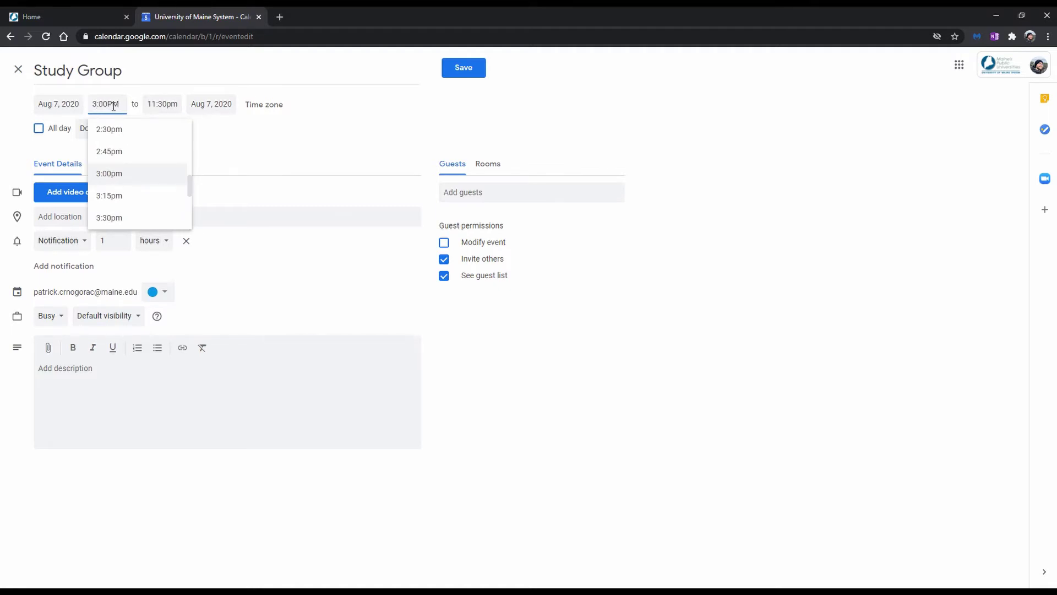
left_click(135, 173)
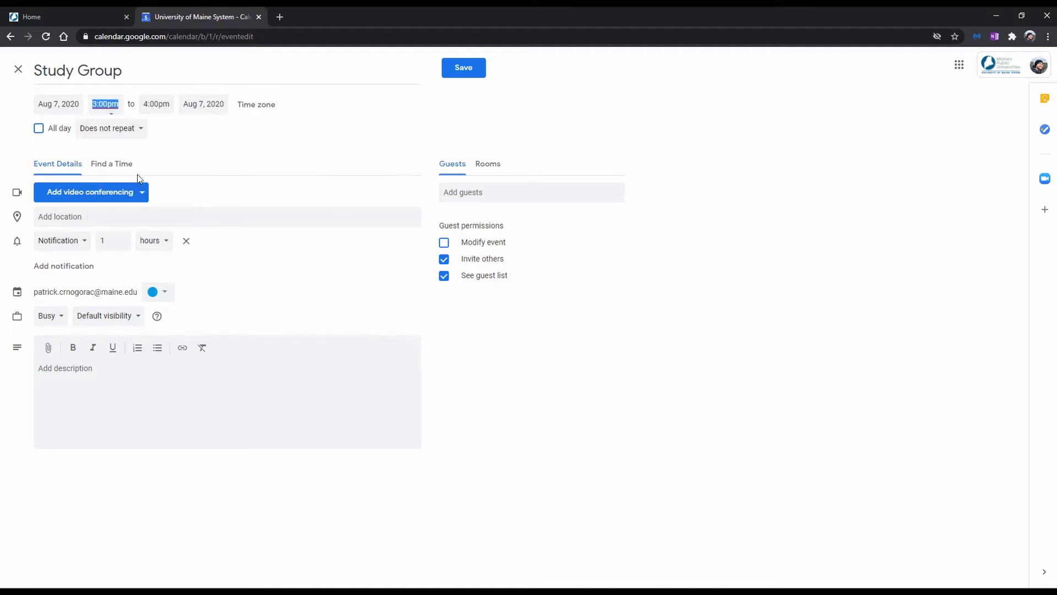
Step: Make the event recur weekly on Friday with a custom recurrence of every 1 week that never ends
left_click(138, 130)
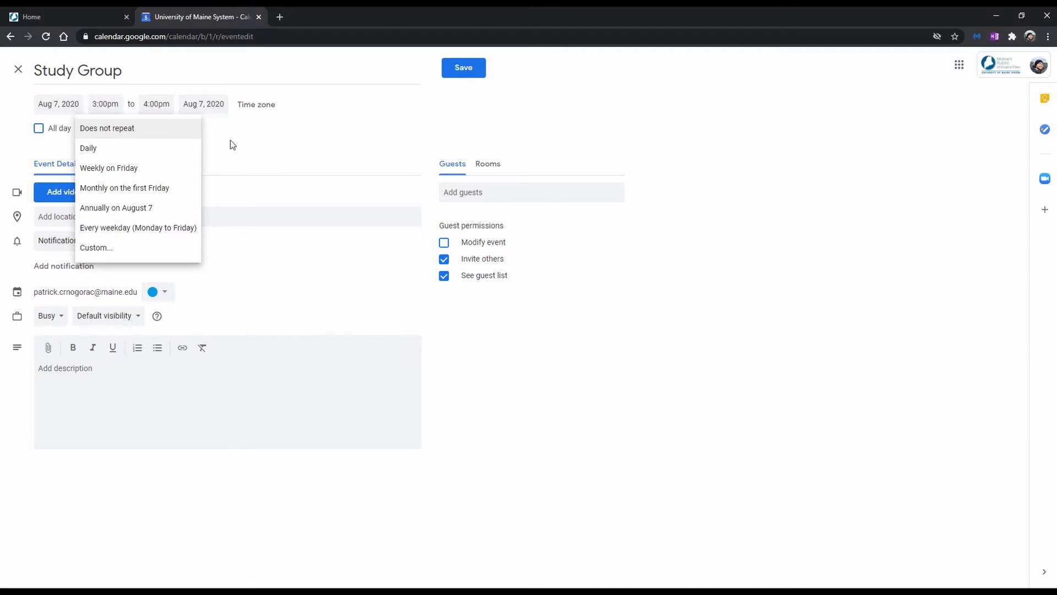
left_click(138, 254)
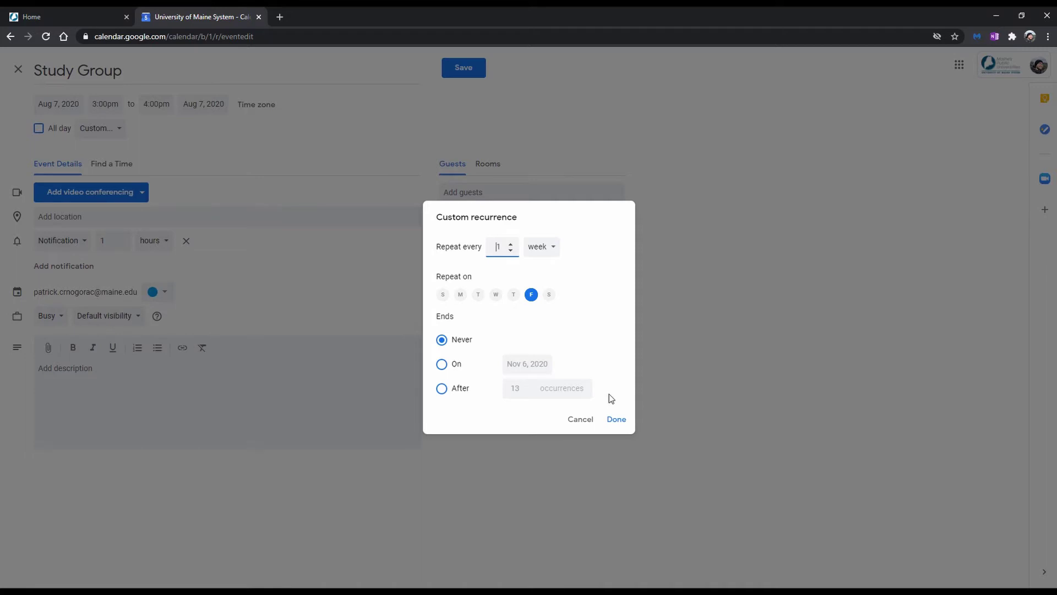
left_click(616, 419)
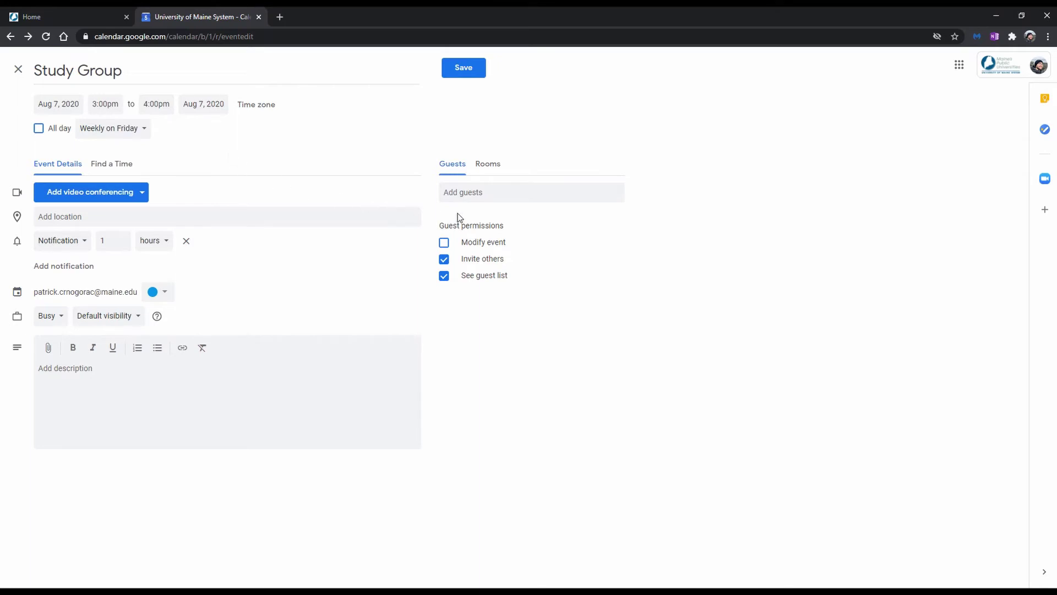
Step: Add two guests to the event, one from the suggested contacts and one found by searching for the first name
left_click(485, 192)
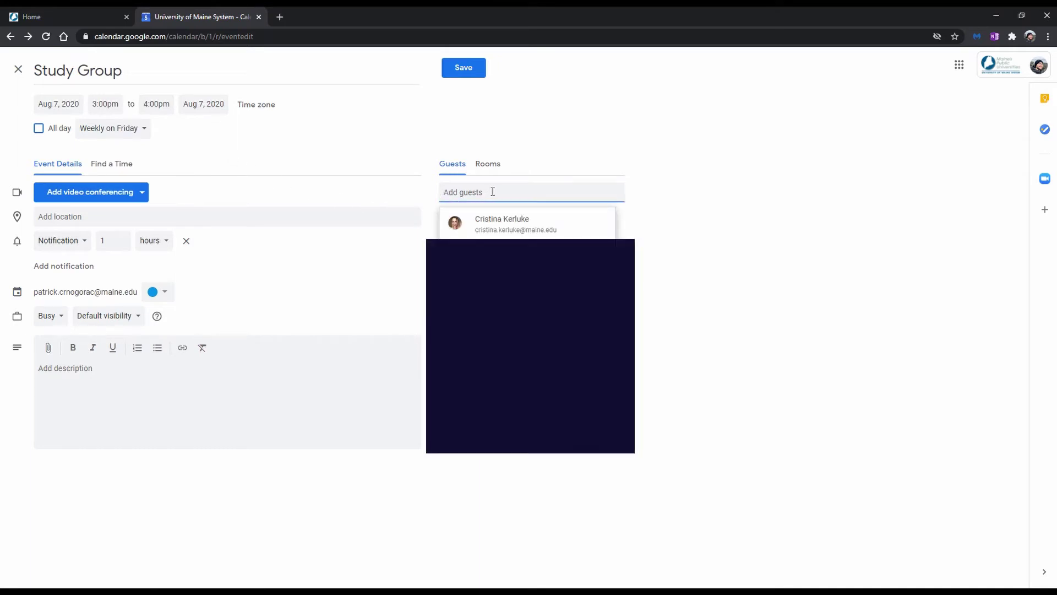
left_click(516, 219)
left_click(508, 194)
type("tay")
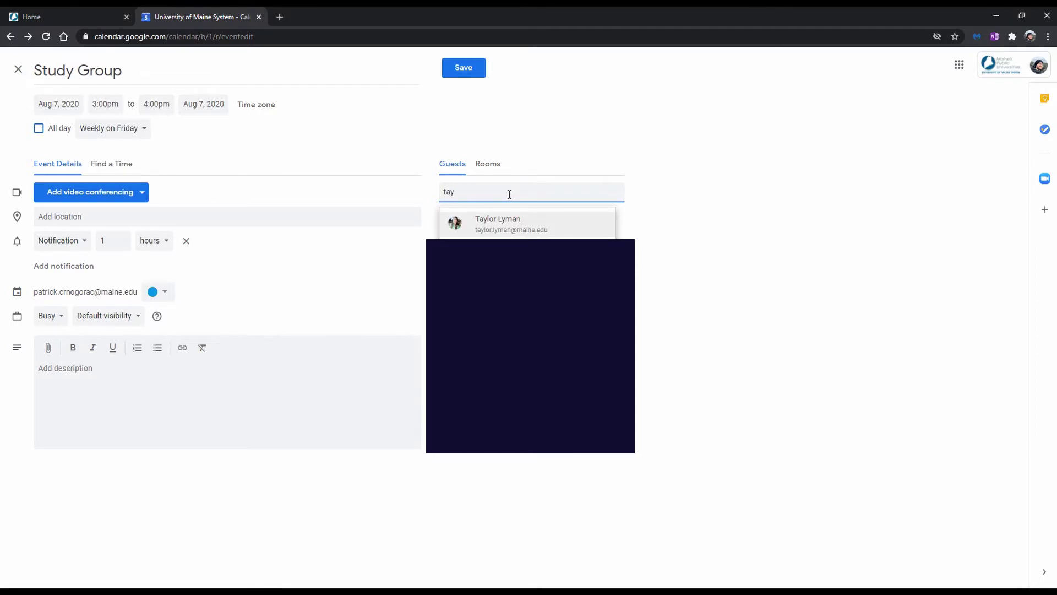
left_click(517, 223)
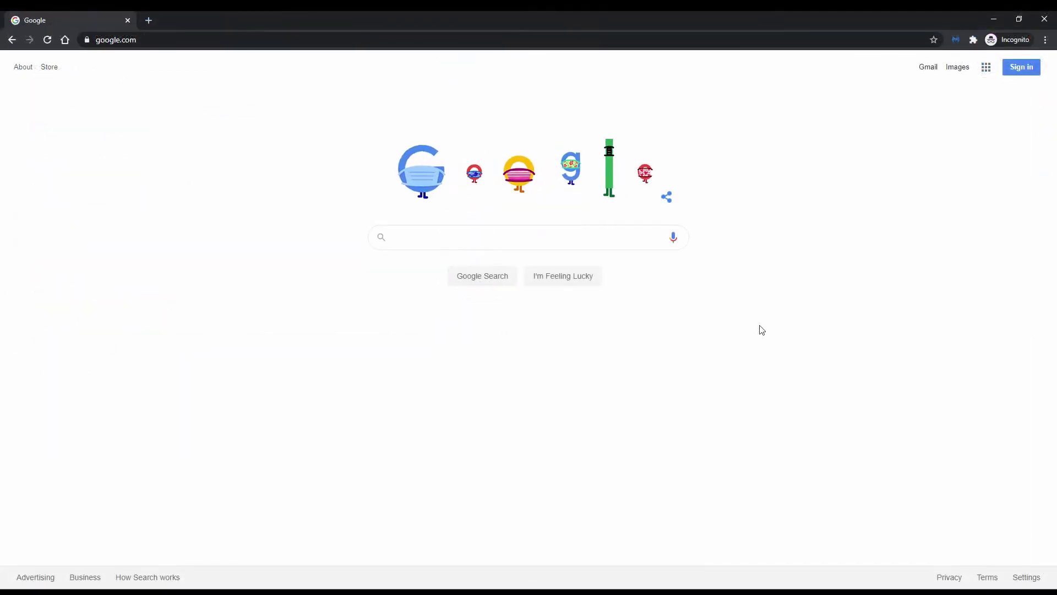
Step: Search Google for "Zoom for Google Calendar" and read the Zoom Help Center article on the Google Calendar add-on
left_click(609, 239)
type("Zoom")
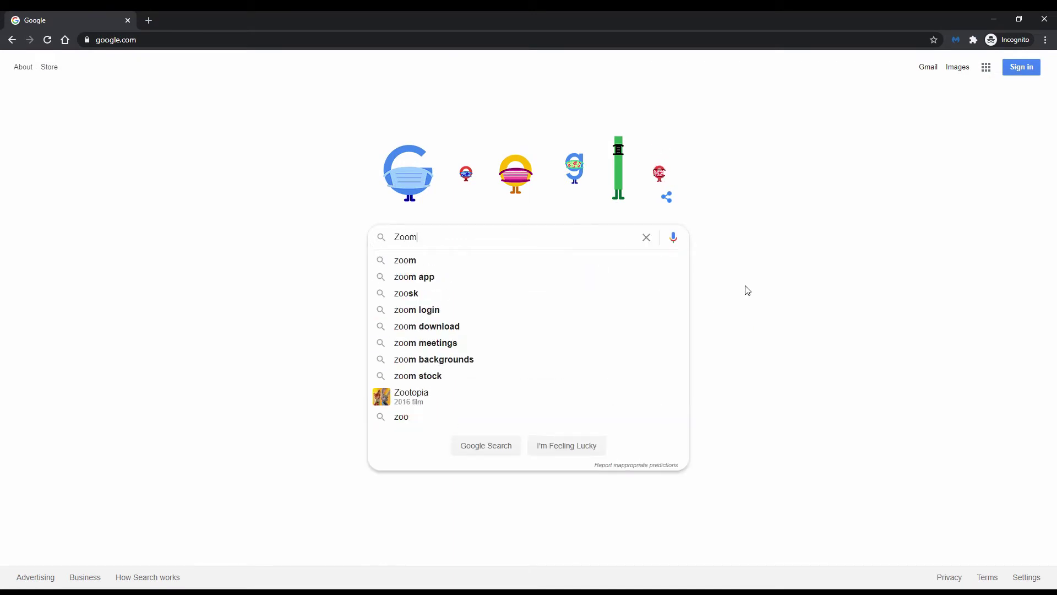
type(" for Google")
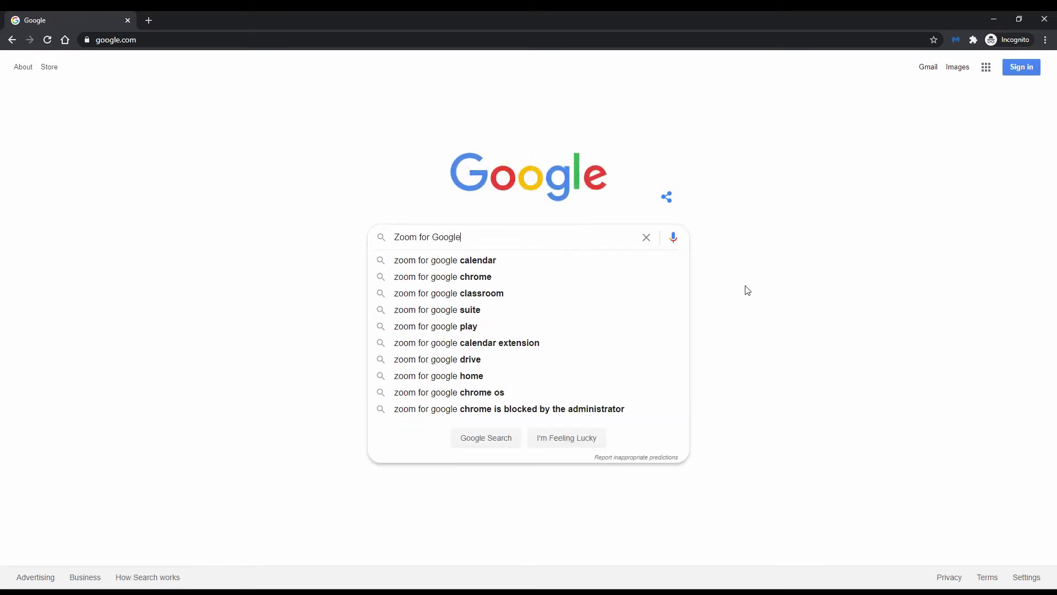
type(" Calendar")
key("Return")
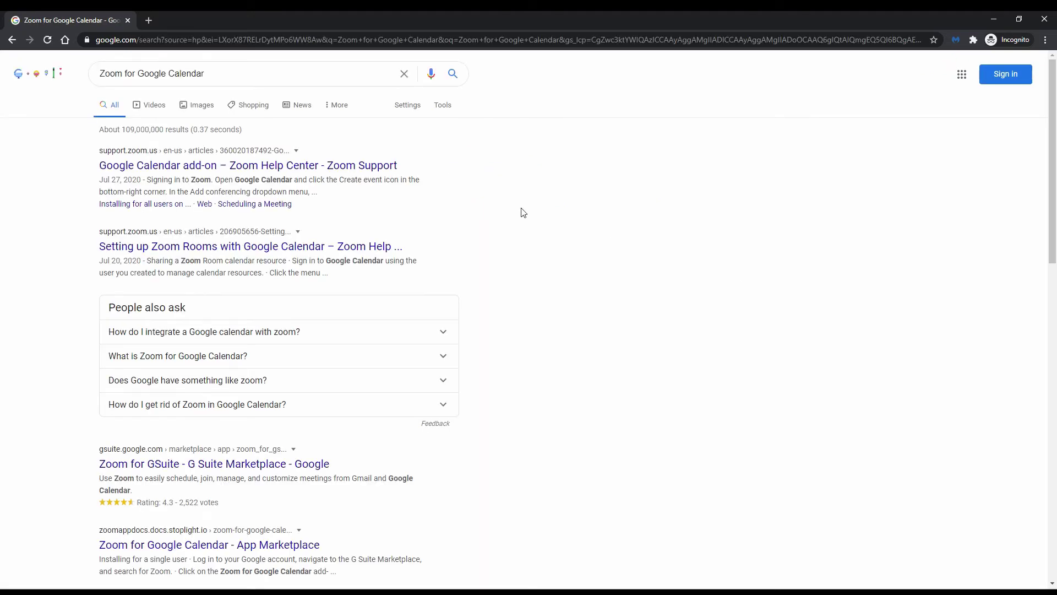
left_click(384, 175)
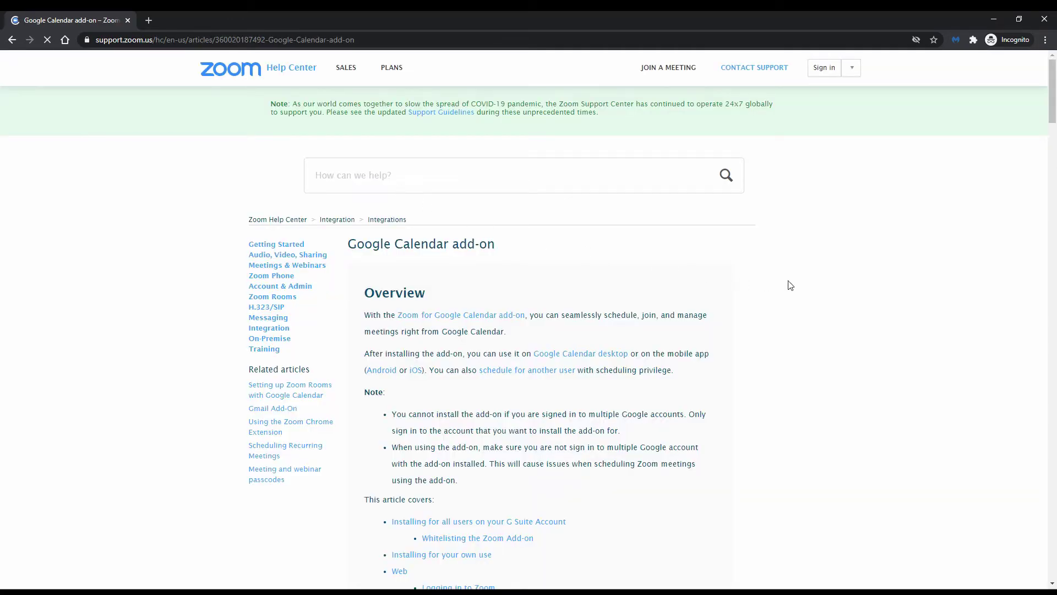
scroll(833, 284, "down", 1)
scroll(833, 284, "down", 1)
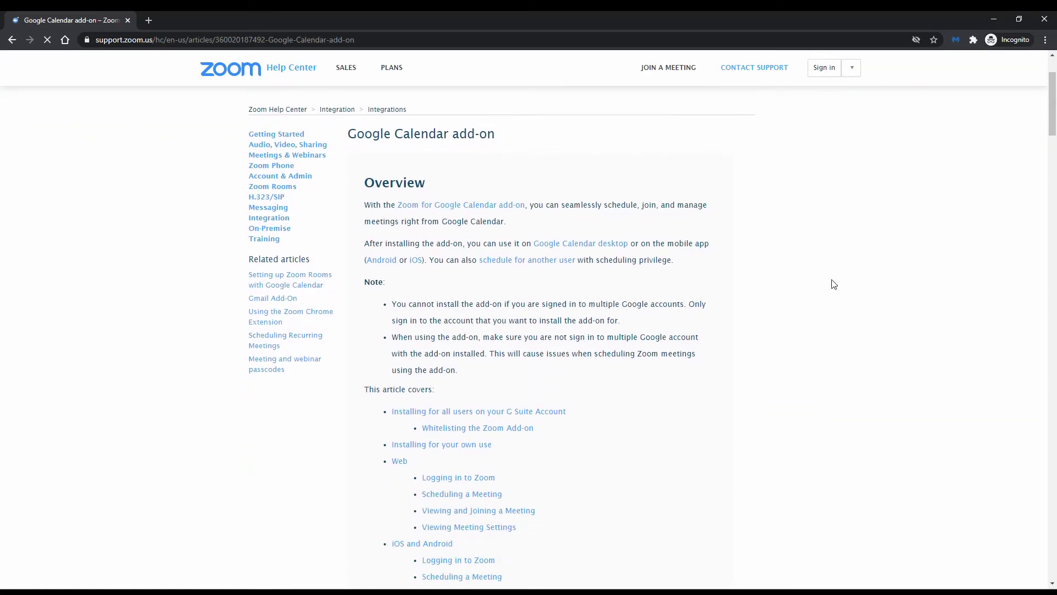
scroll(832, 284, "down", 1)
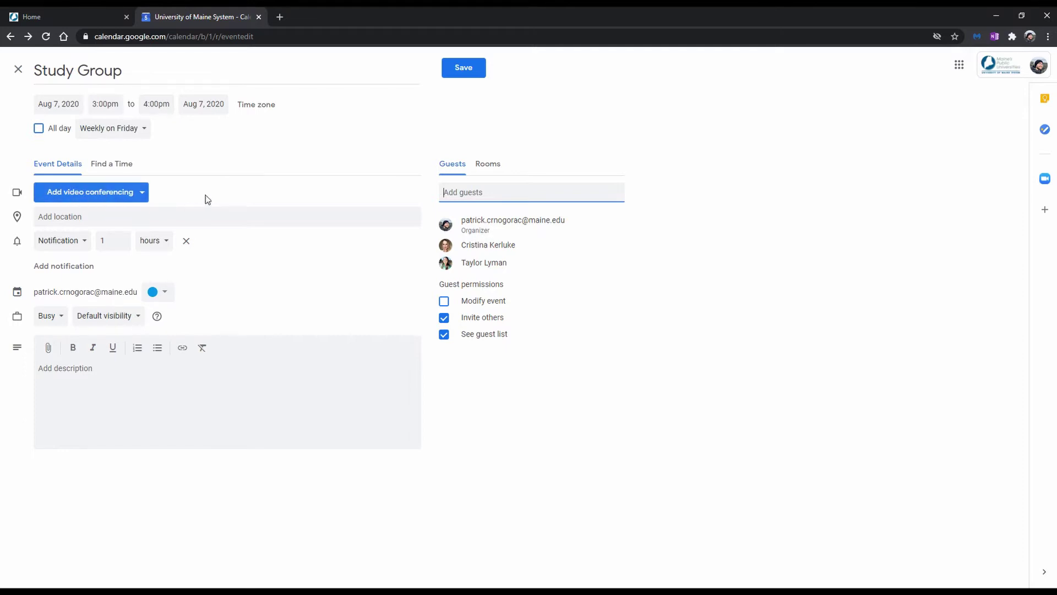
Step: Add a Zoom Meeting as the Study Group event's video conferencing
left_click(142, 192)
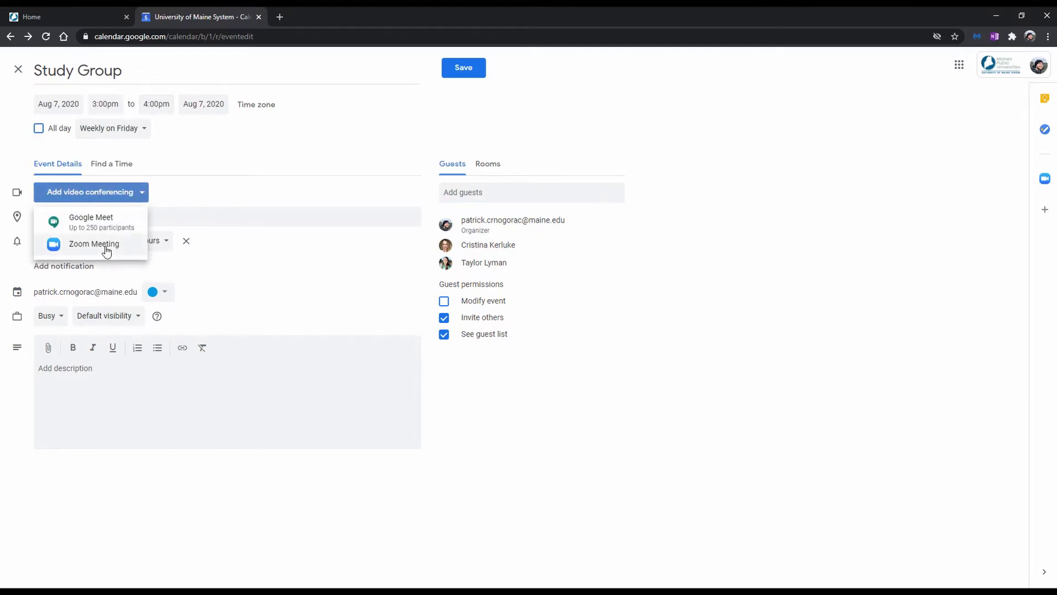
left_click(73, 244)
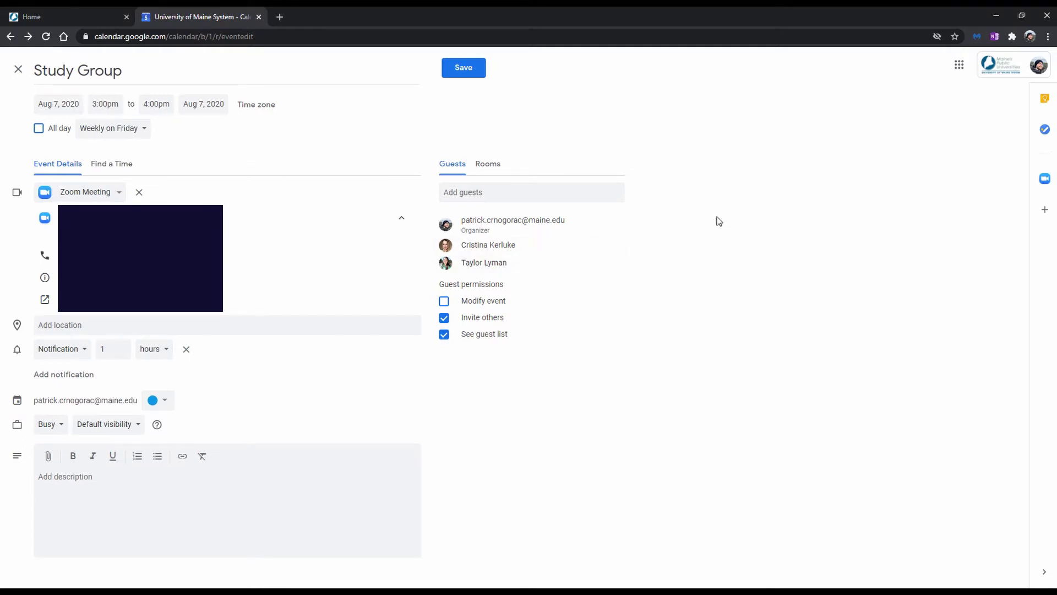
Step: Set the event's location to the suggested Glickman Family Library
left_click(80, 324)
type("Glickman")
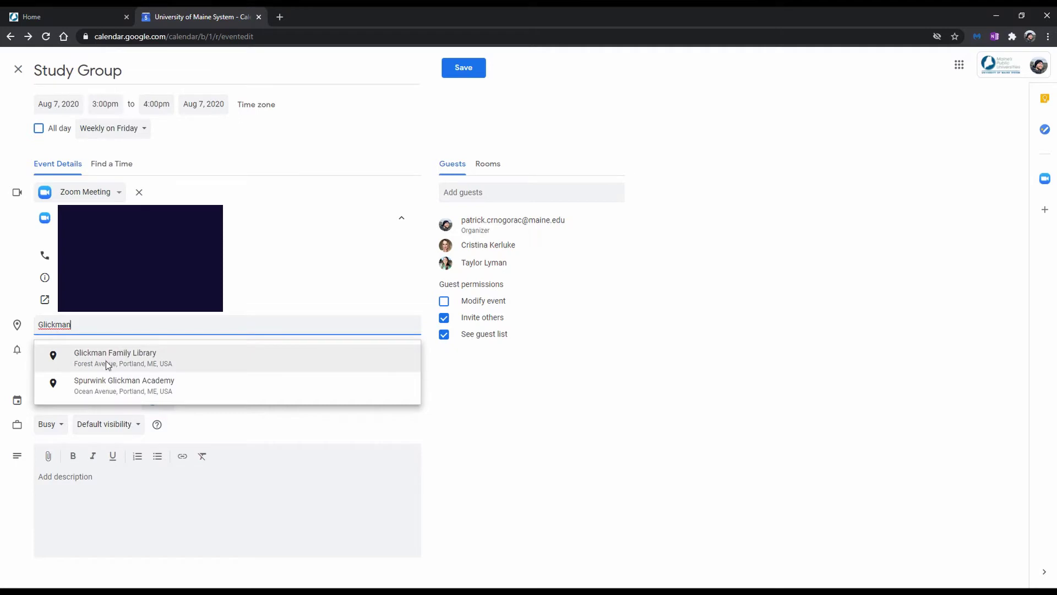
left_click(131, 364)
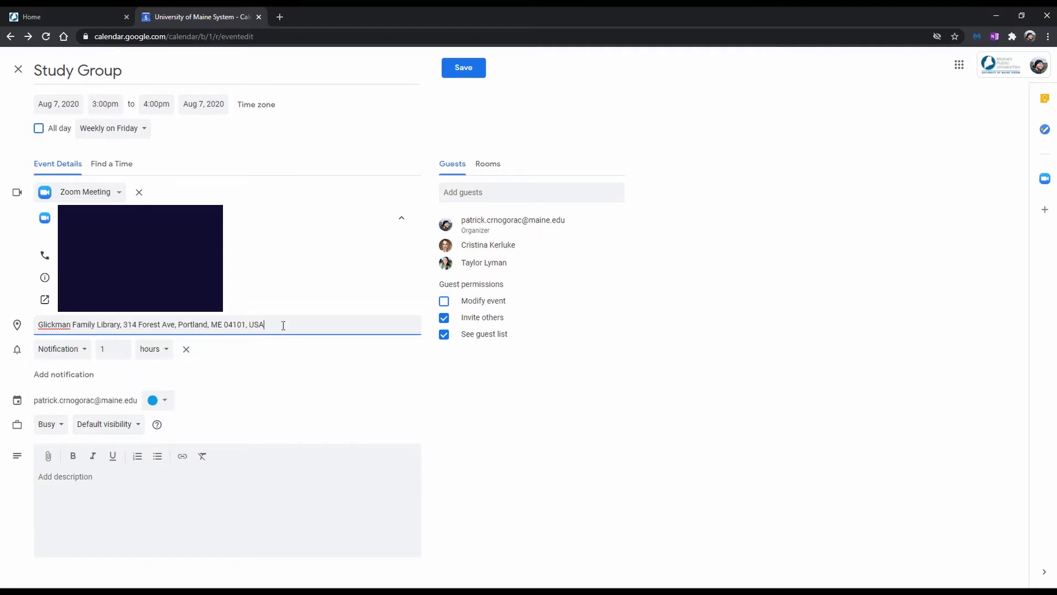
Step: Clear the library address from the event's location
left_click_drag(284, 325, 24, 327)
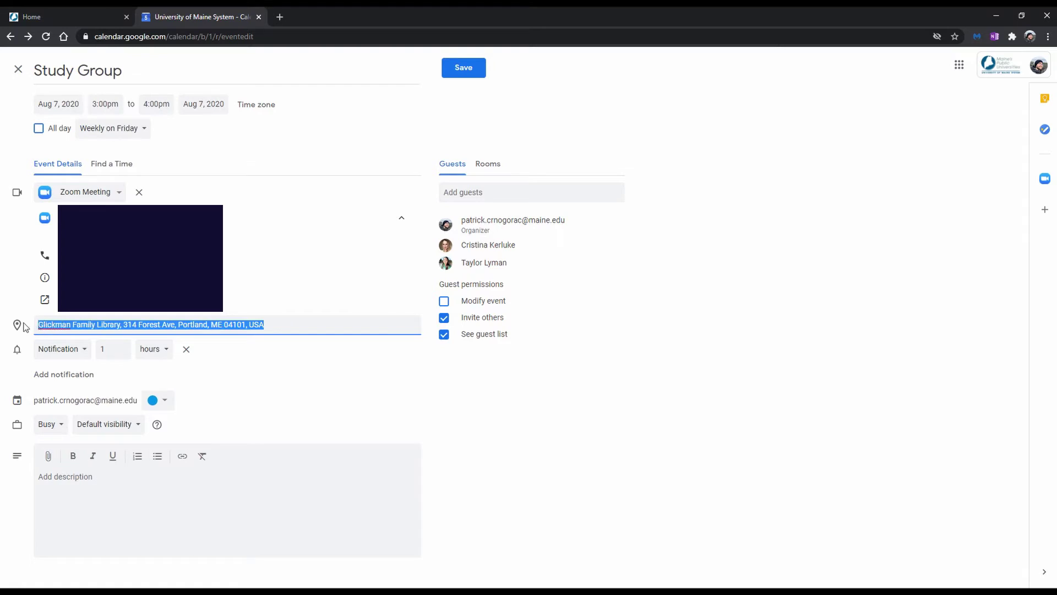
key("BackSpace")
left_click(269, 352)
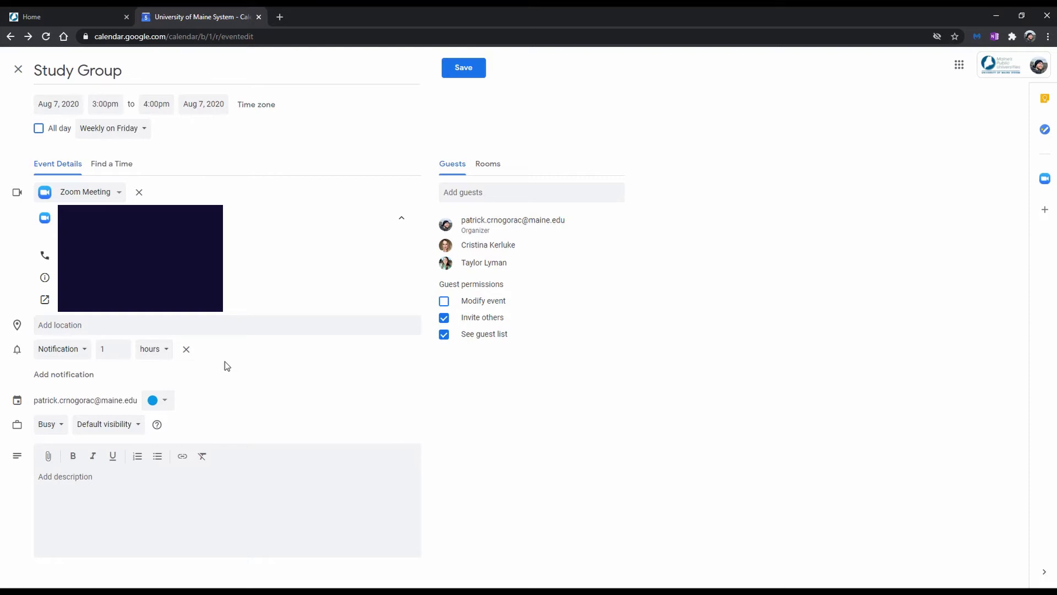
Step: Check the notification types and try adding a second notification to the Study Group event, removing it again
left_click(84, 354)
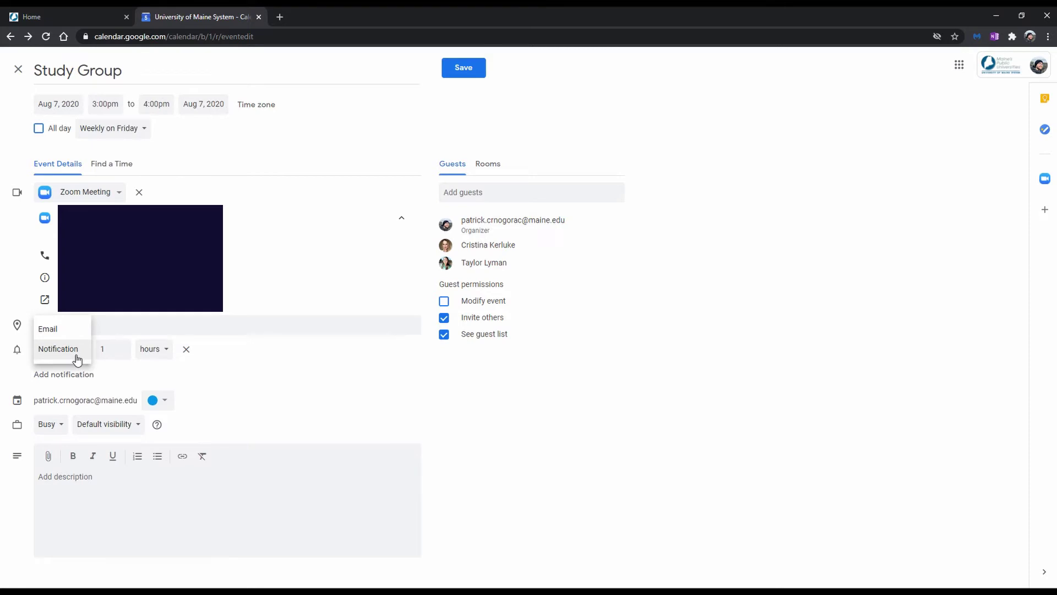
left_click(265, 367)
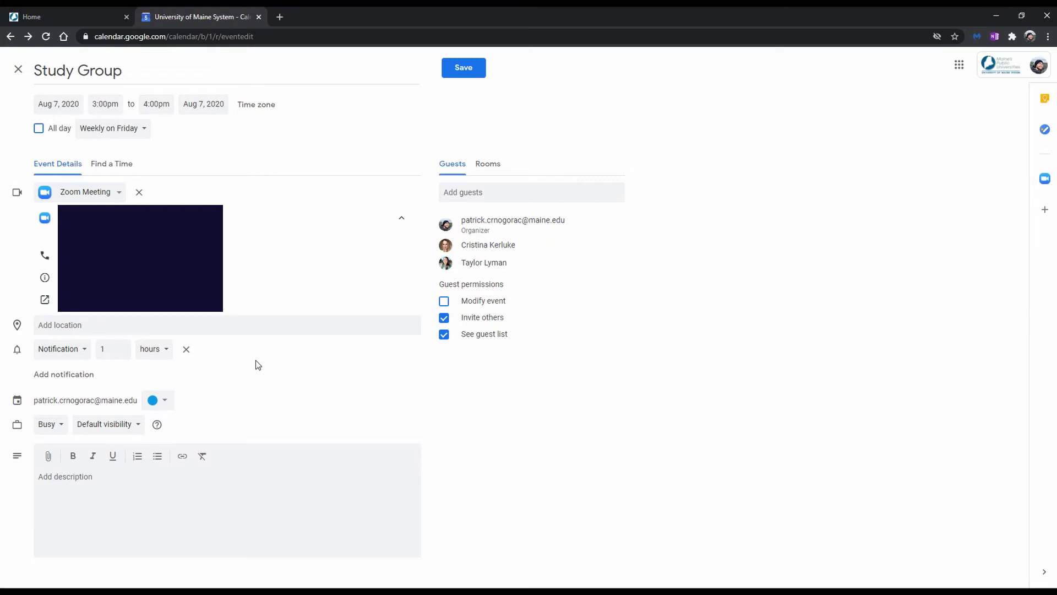
left_click(70, 376)
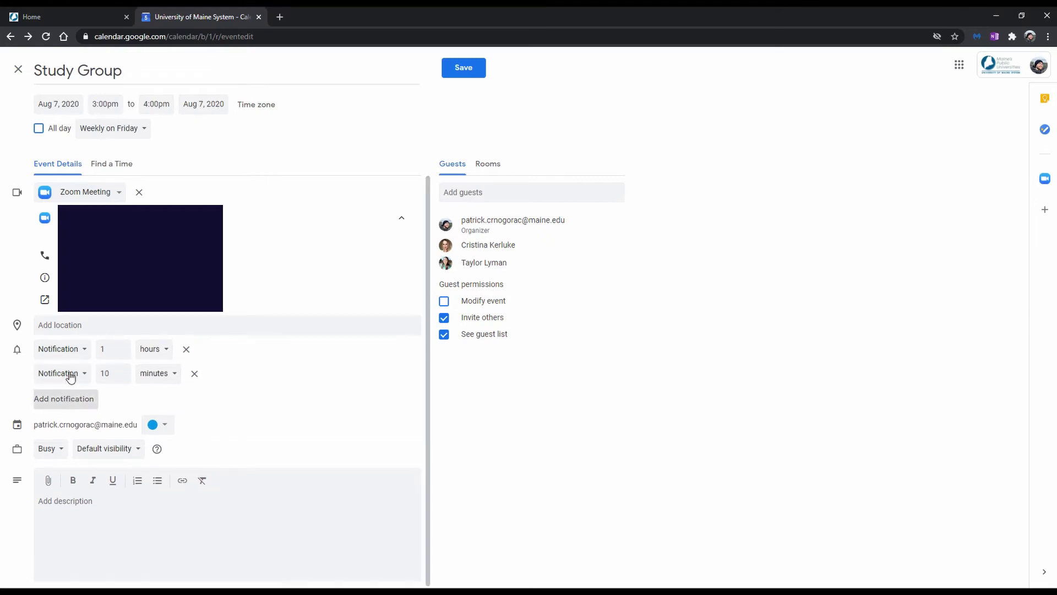
left_click(194, 373)
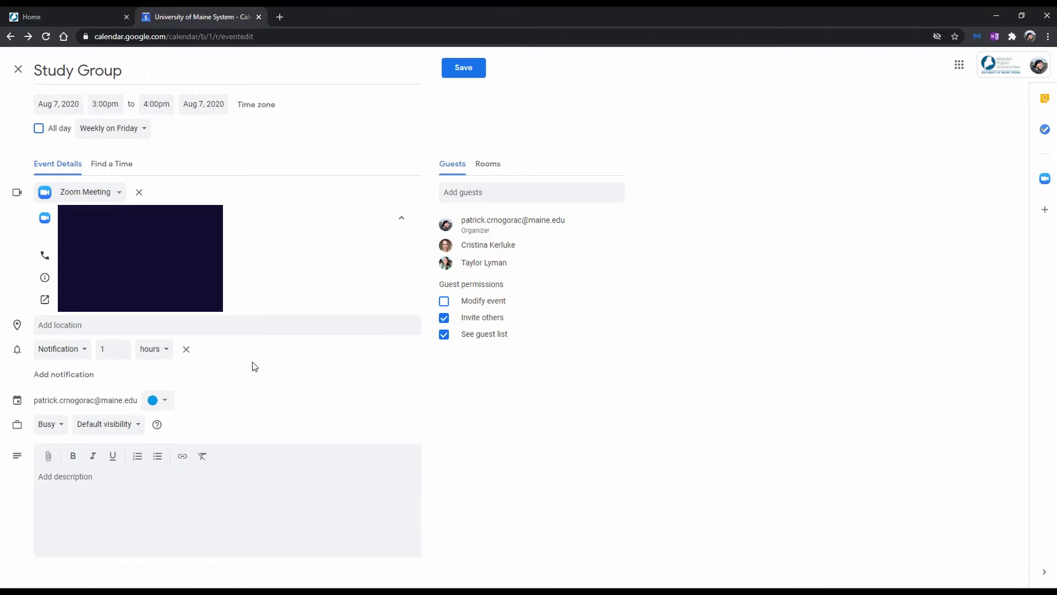
Step: Set the Study Group event's color to orange
left_click(157, 400)
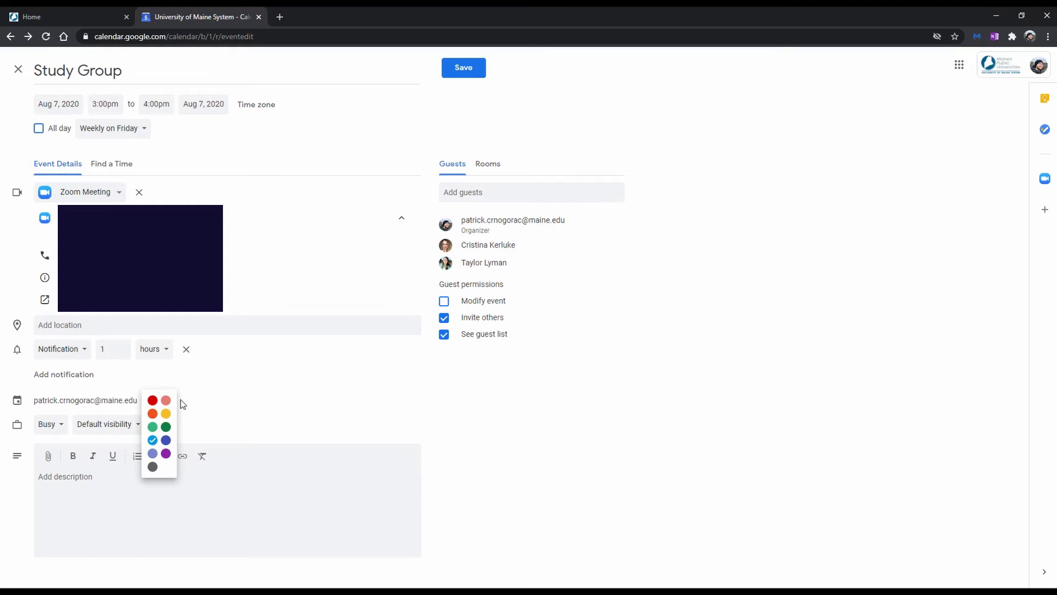
left_click(152, 413)
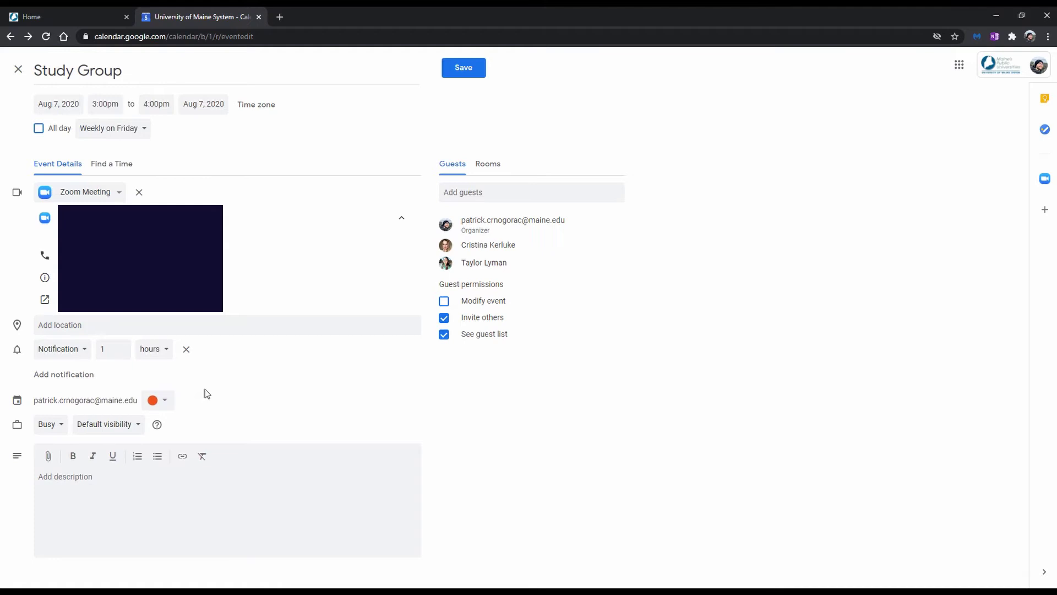
left_click(168, 402)
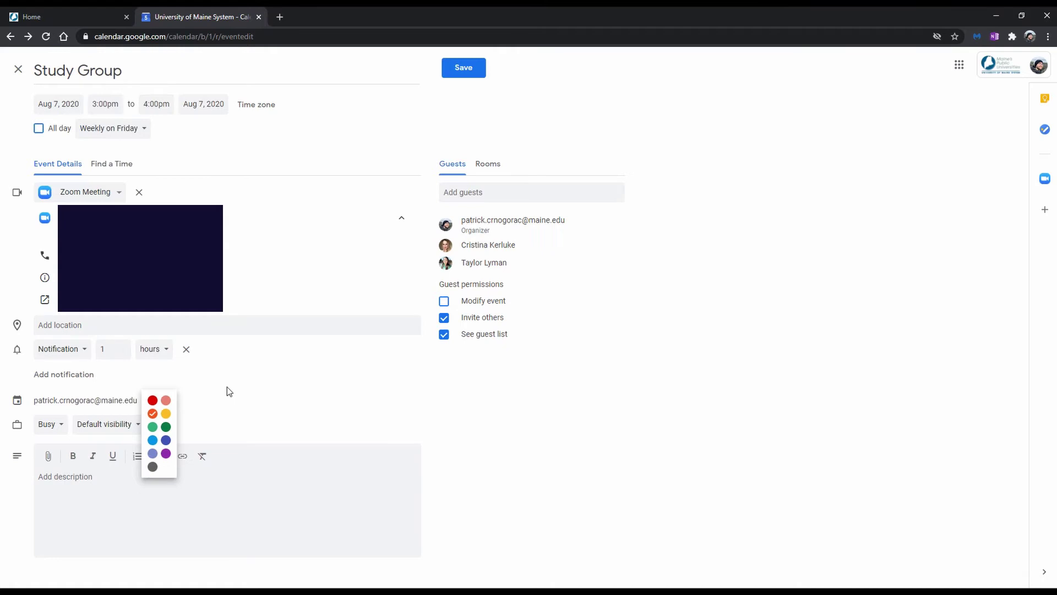
left_click(227, 387)
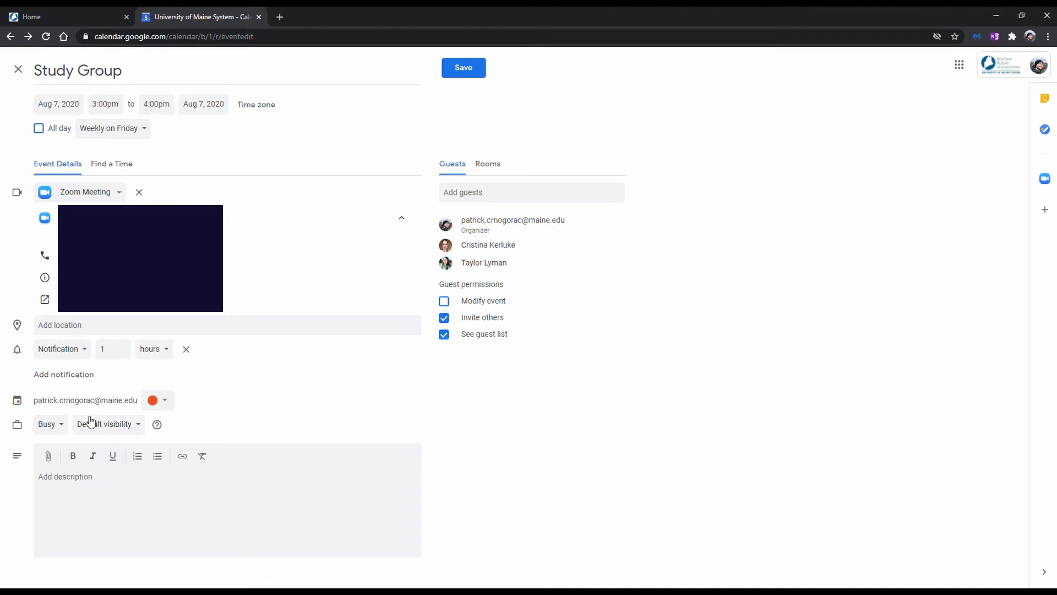
Step: Examine the event's availability choices and its visibility options without changing either
left_click(63, 427)
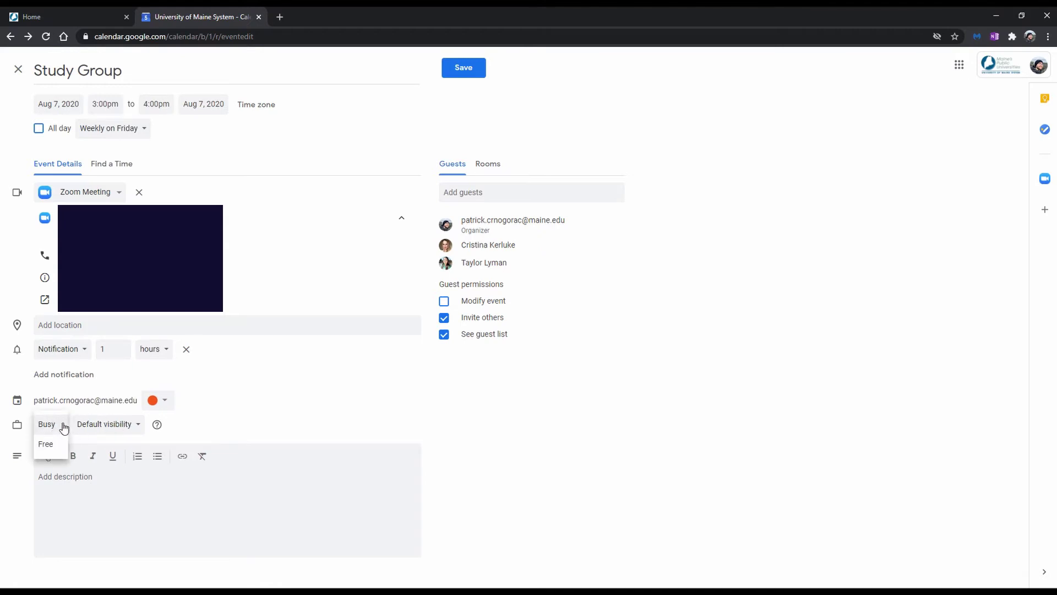
left_click(133, 427)
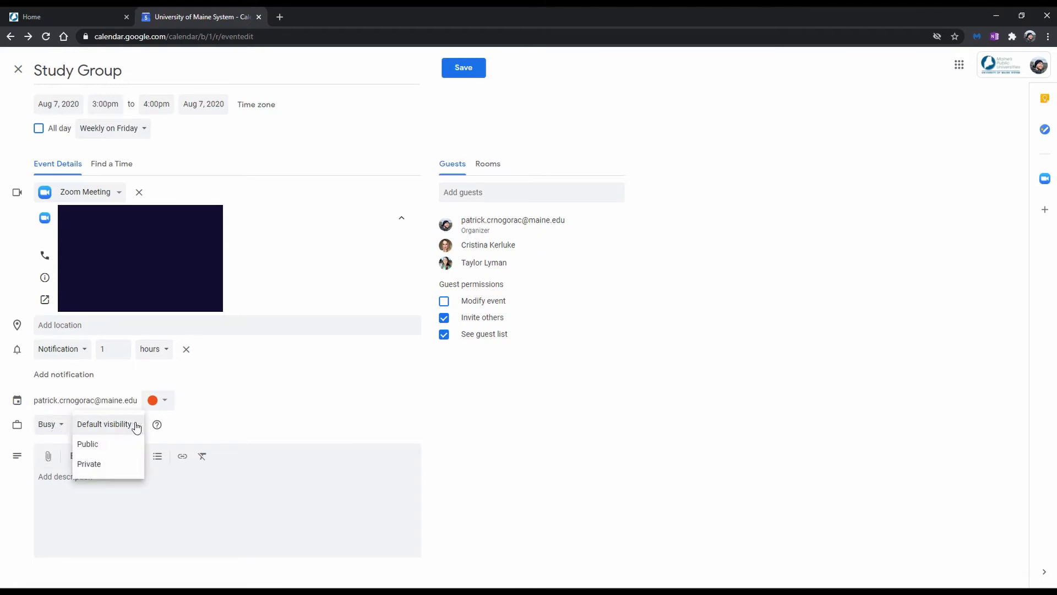
left_click(202, 425)
mouse_move(157, 430)
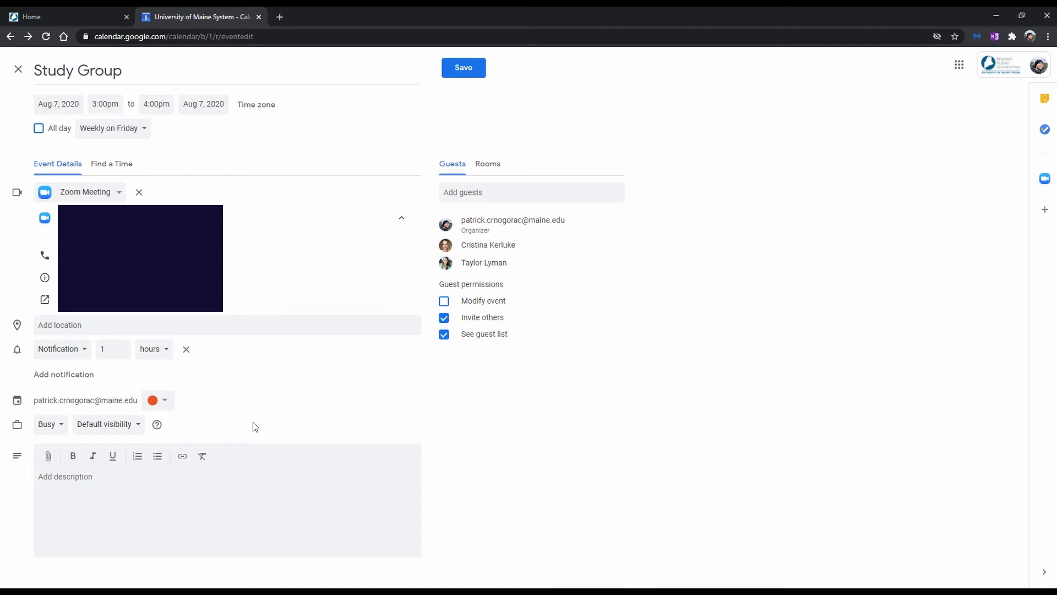
Step: Save the Study Group event and send invitation emails to its guests
left_click(477, 77)
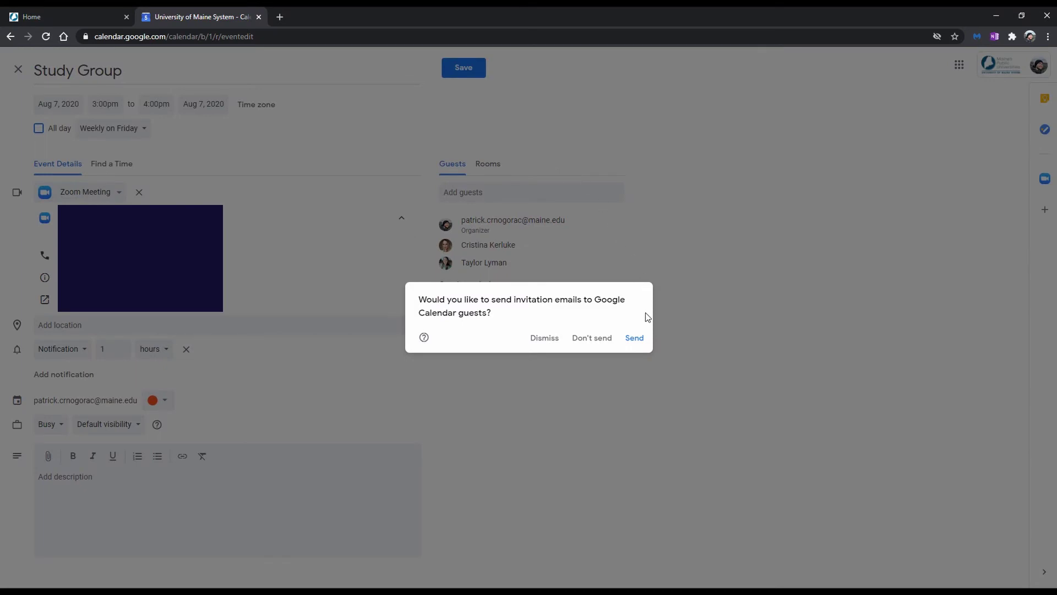
left_click(634, 339)
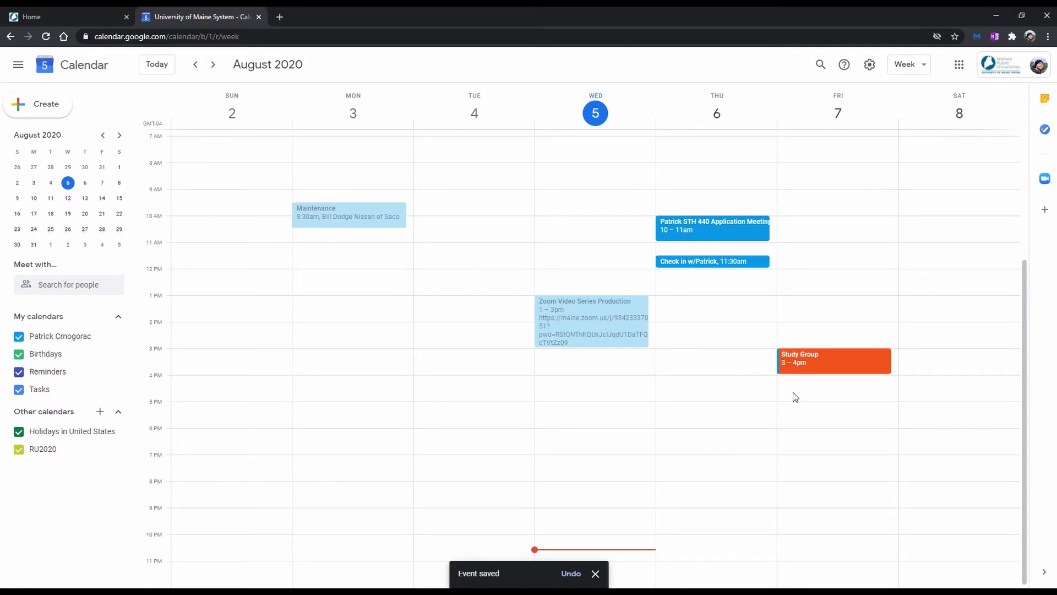
Step: Move Friday's Study Group to 1:30 – 2:30pm for this and following events, without sending update emails
left_click_drag(847, 363, 844, 316)
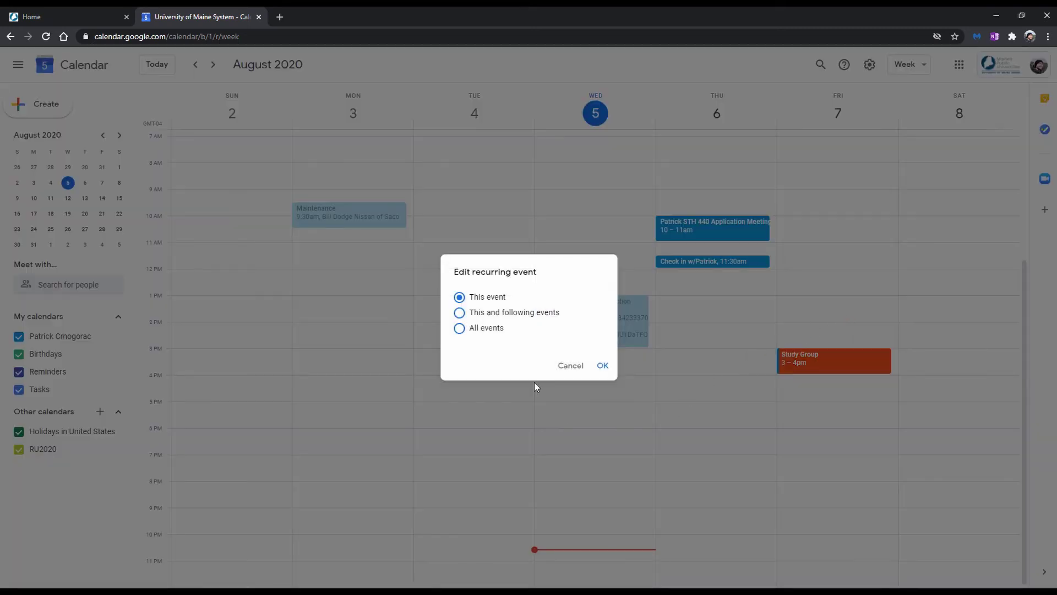
left_click(504, 315)
left_click(603, 366)
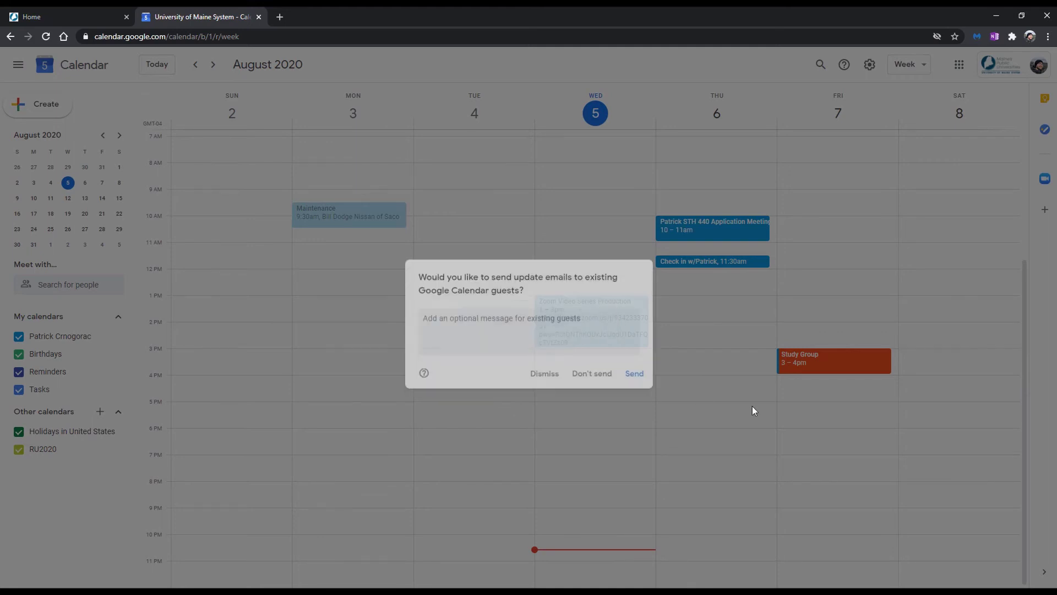
left_click(592, 381)
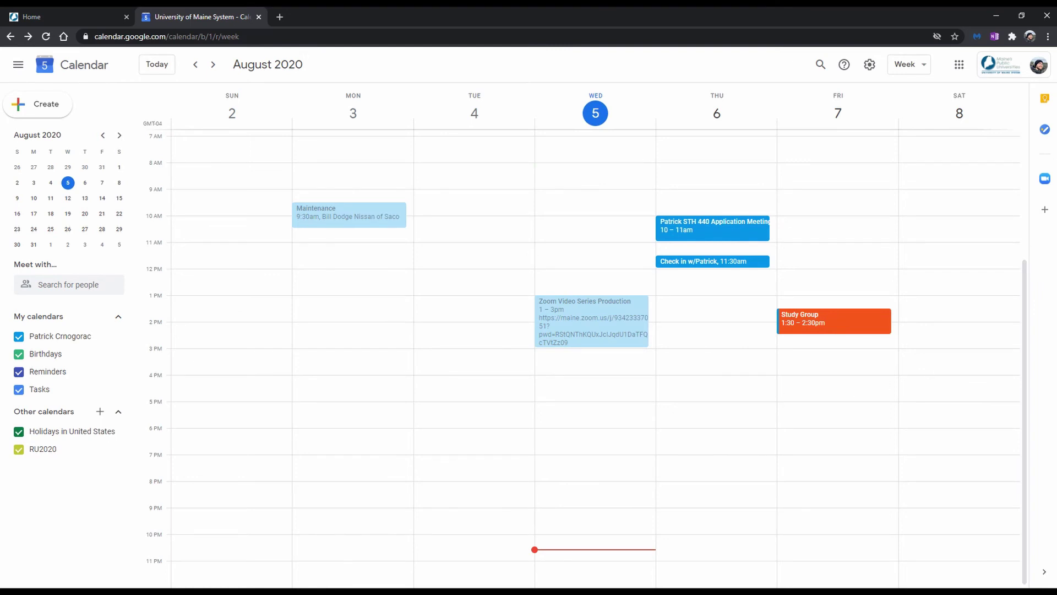
left_click(1045, 131)
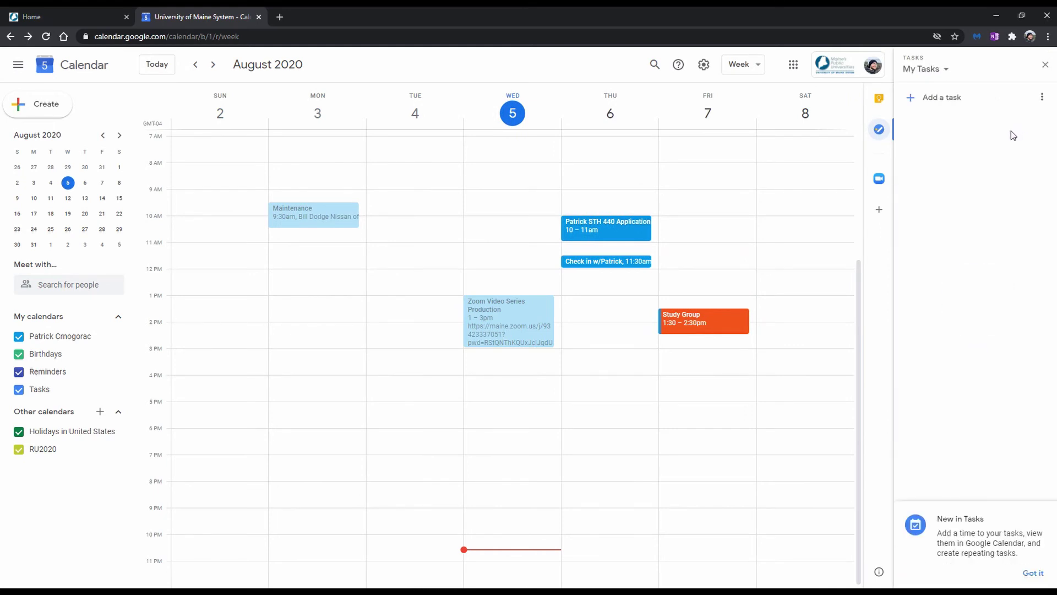
left_click(948, 100)
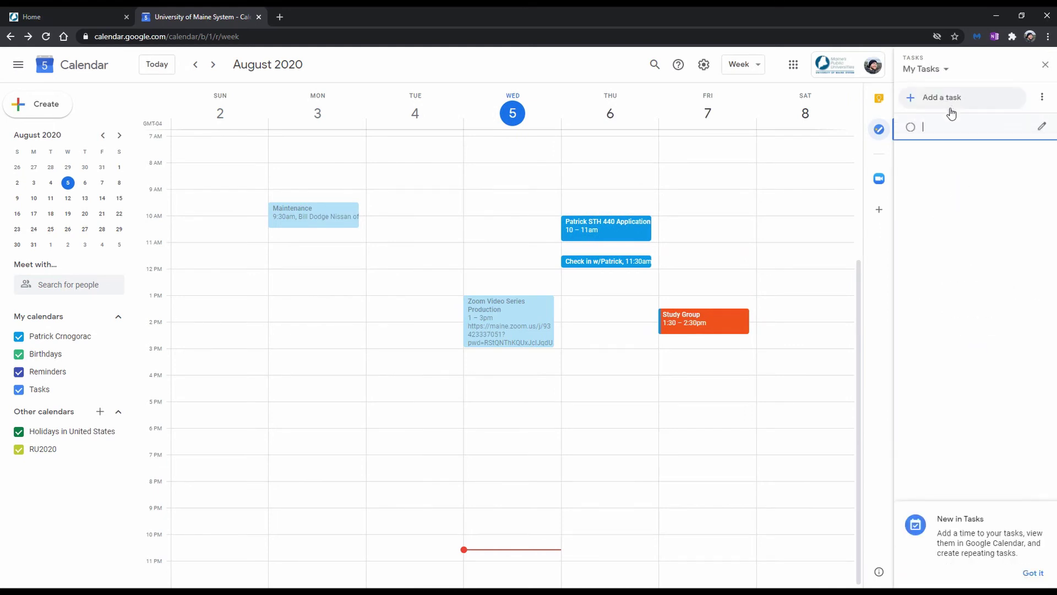
left_click(1044, 65)
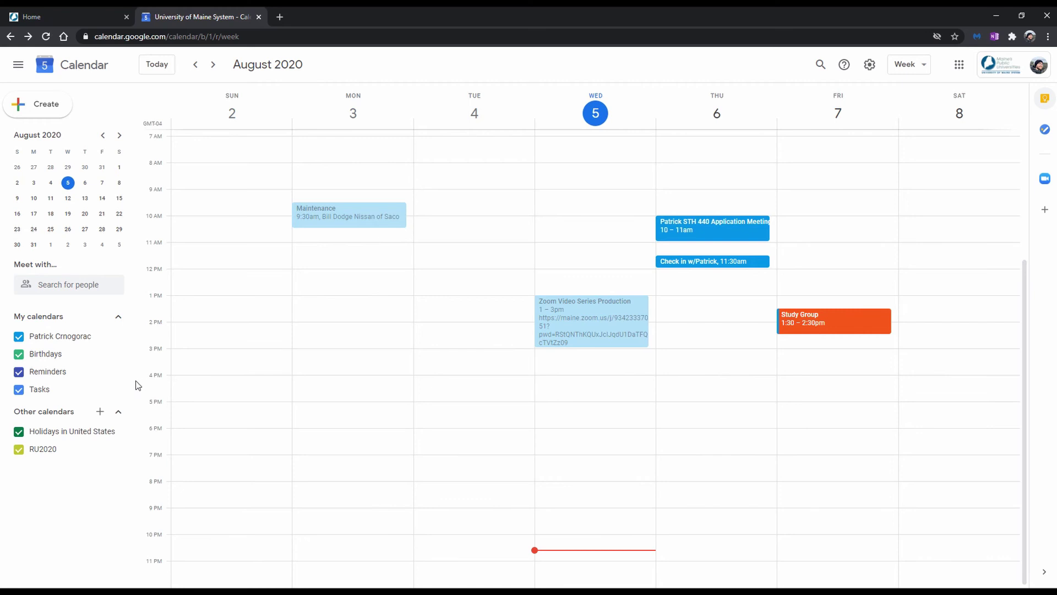
Step: Review the settings and sharing page of the personal calendar, including its access permissions, and return to the calendar
left_click(117, 336)
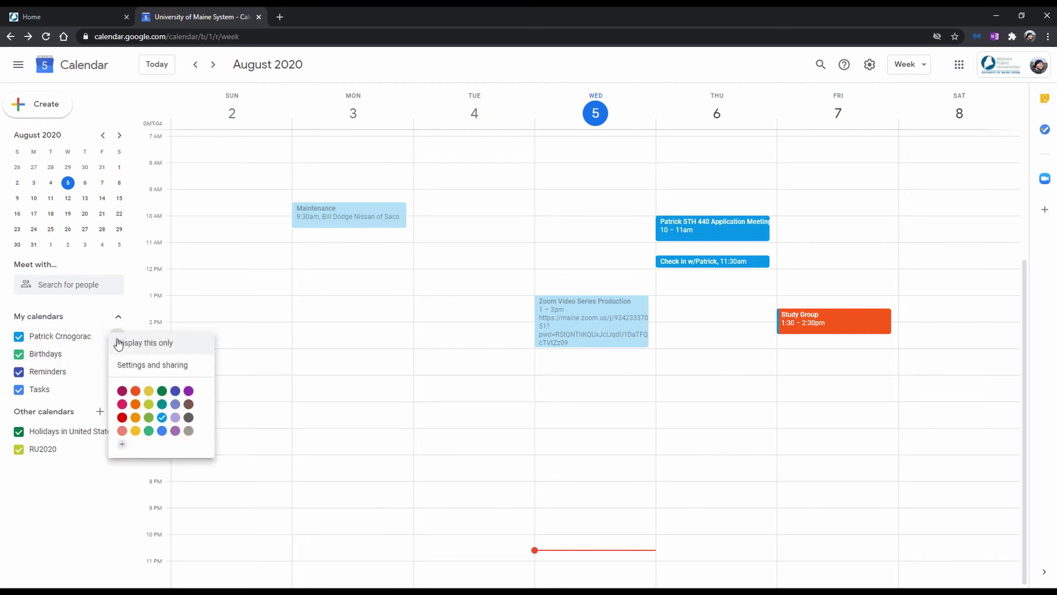
left_click(153, 365)
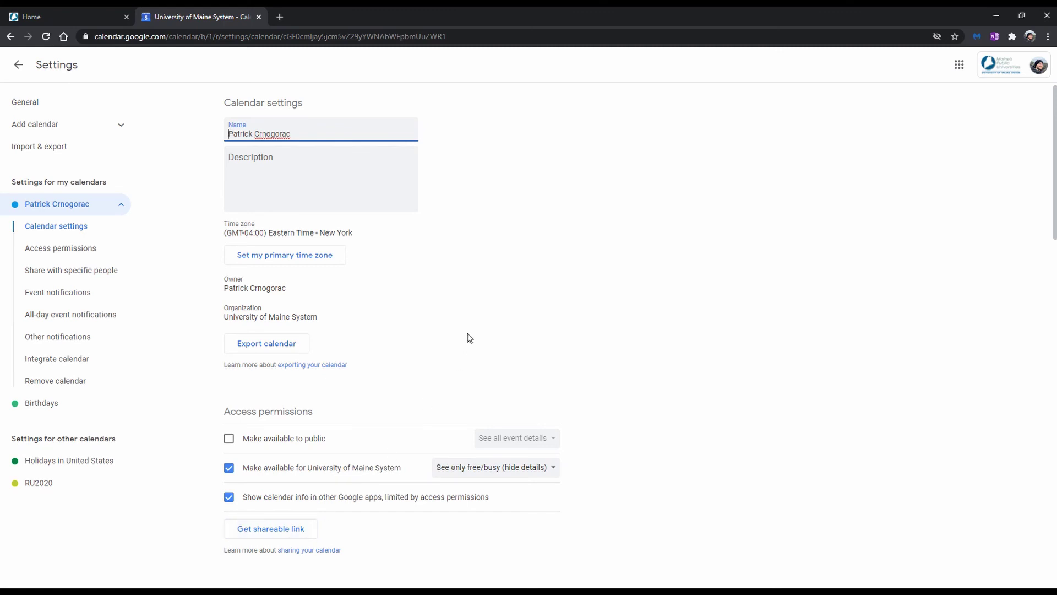
left_click(18, 64)
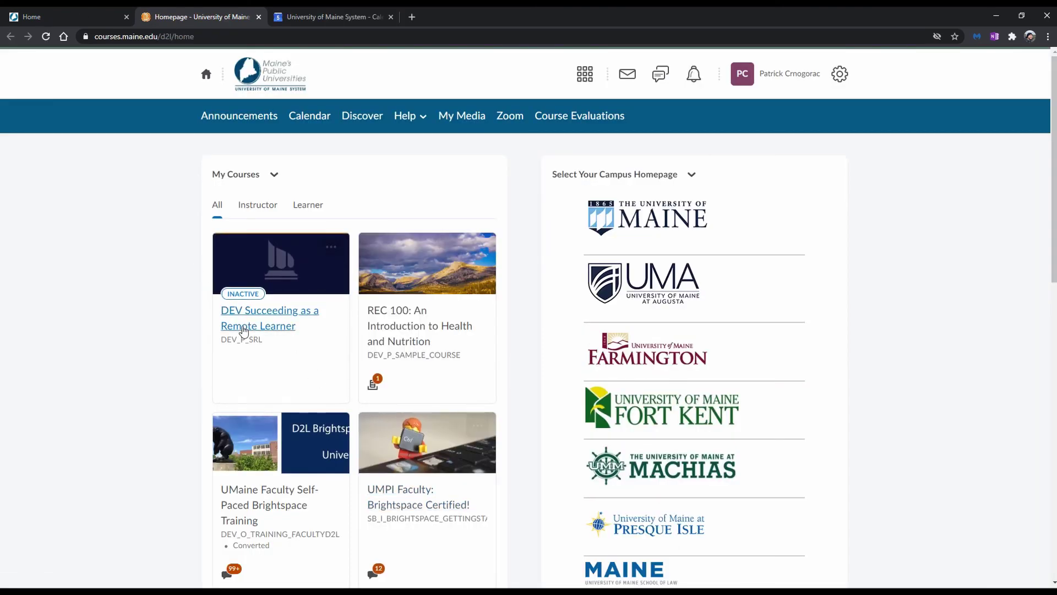
Step: In Brightspace, open the REC 100 course's calendar and copy the subscription URL for All Calendars and Tasks
left_click(375, 323)
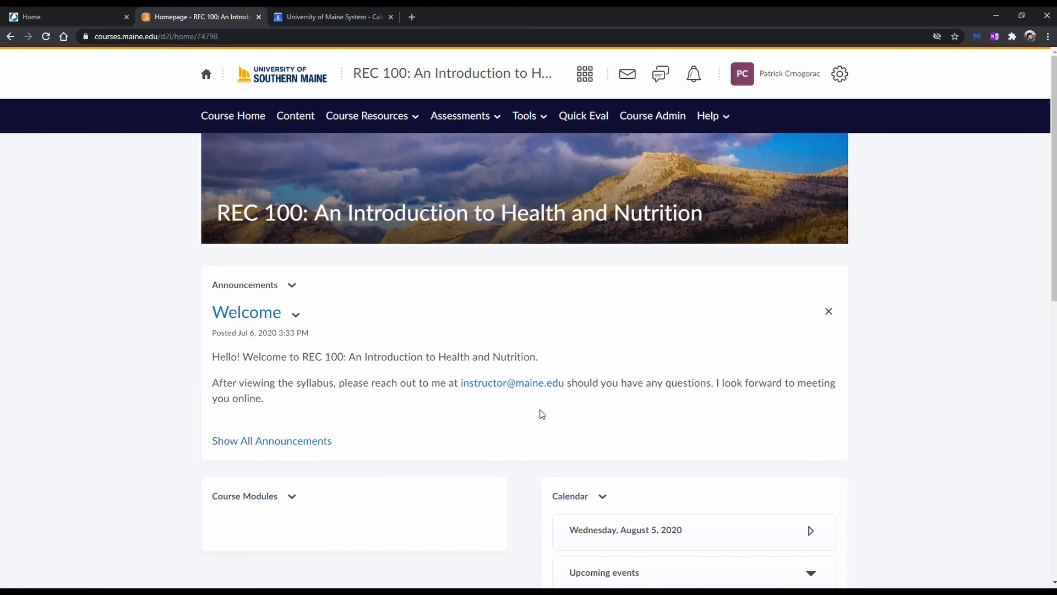
left_click(534, 122)
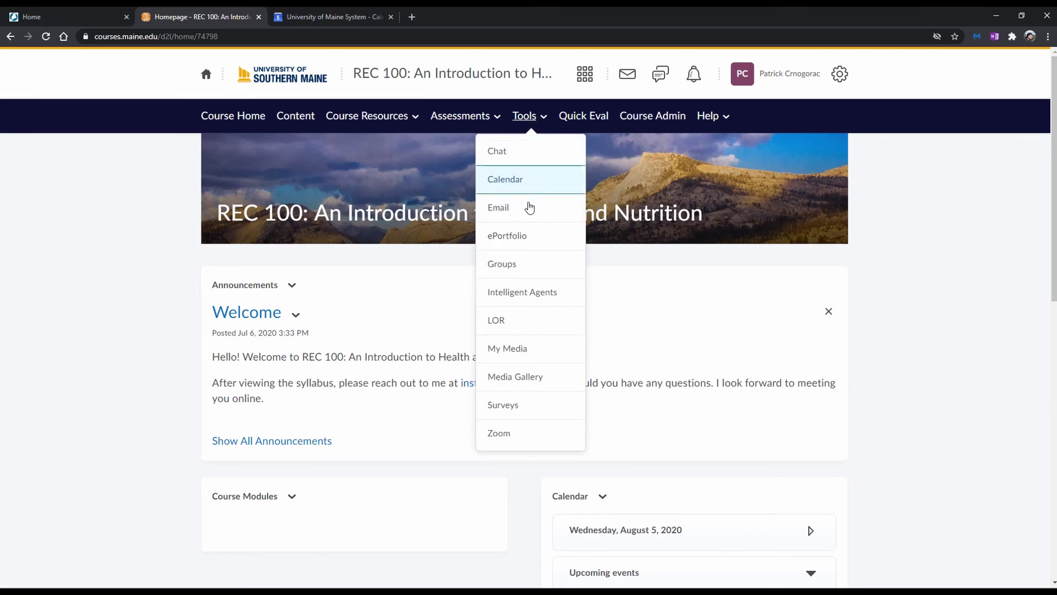
left_click(512, 179)
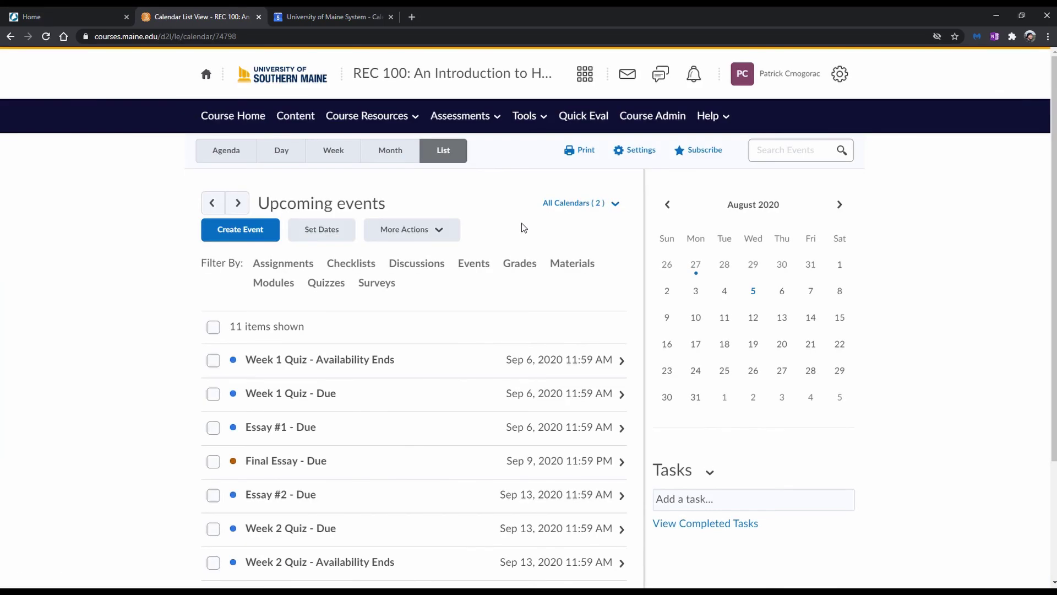
left_click(703, 154)
left_click_drag(581, 220, 424, 202)
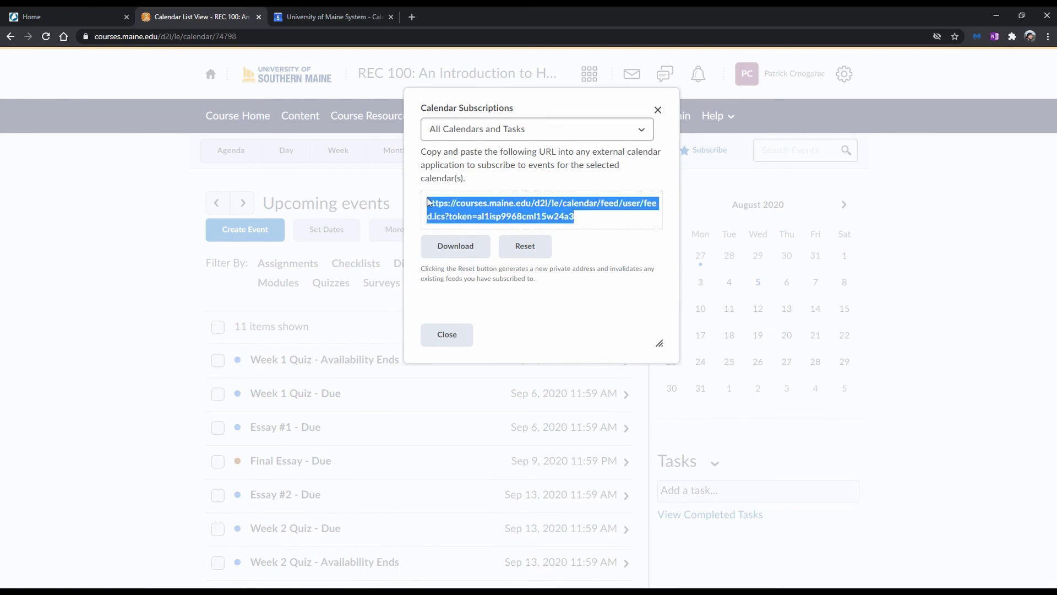
Step: Back in Google Calendar, add another calendar from URL using the copied Brightspace feed address
left_click(330, 17)
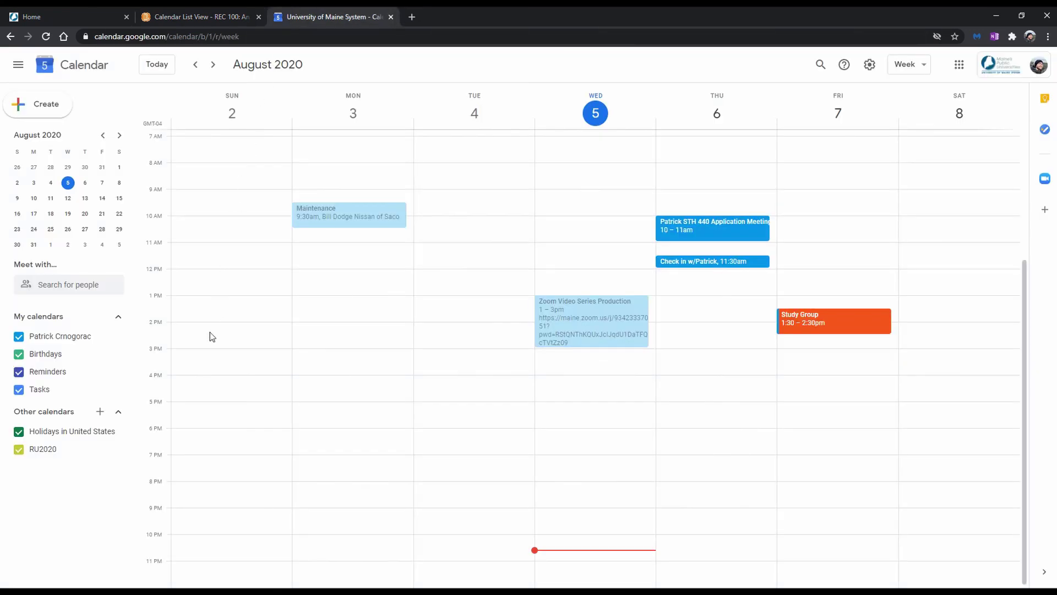
left_click(101, 413)
left_click(131, 503)
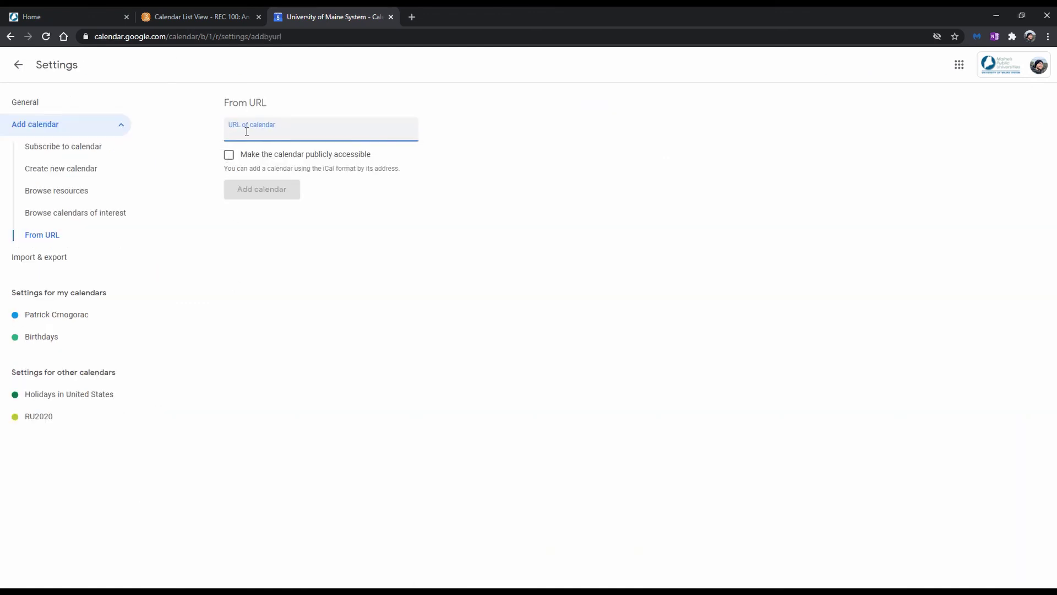
key("ctrl+v")
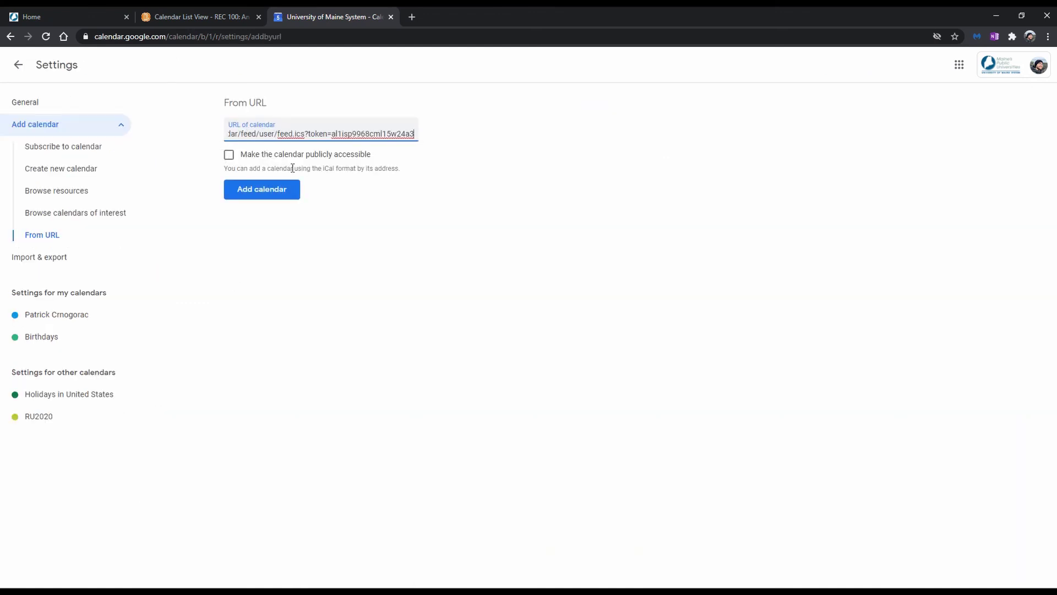
left_click(280, 196)
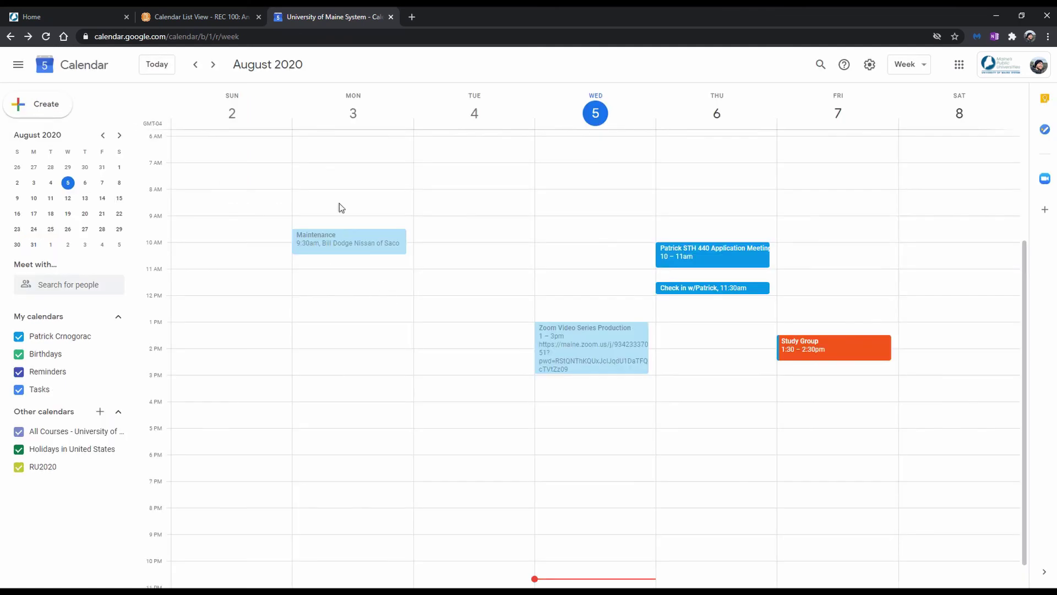
Step: Show the calendar in Month view and check the imported course deadlines across August and September 2020
left_click(905, 64)
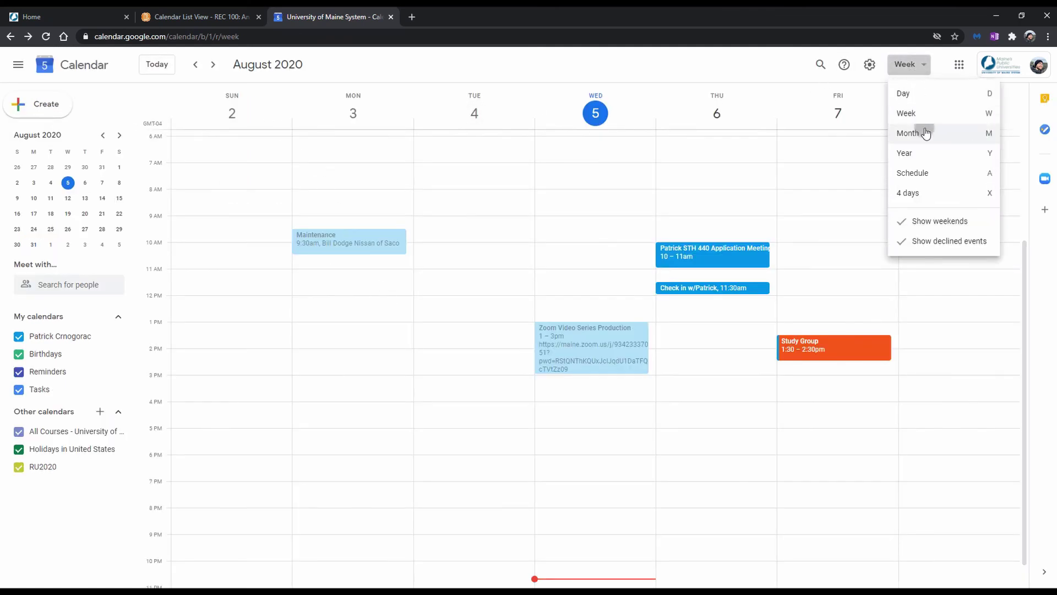
left_click(923, 132)
left_click(215, 65)
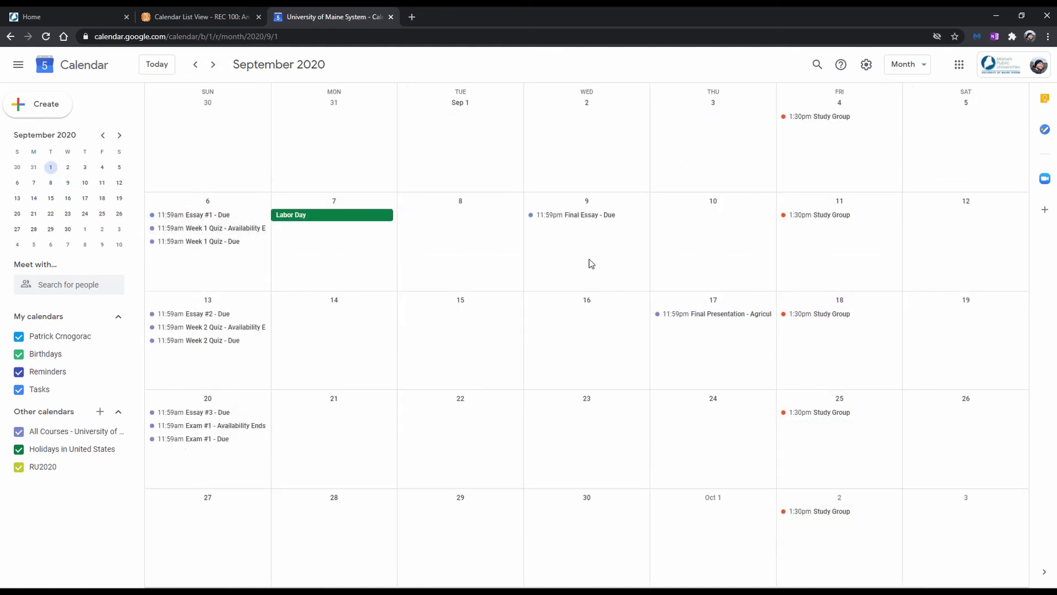
left_click(196, 69)
left_click(214, 66)
left_click(200, 70)
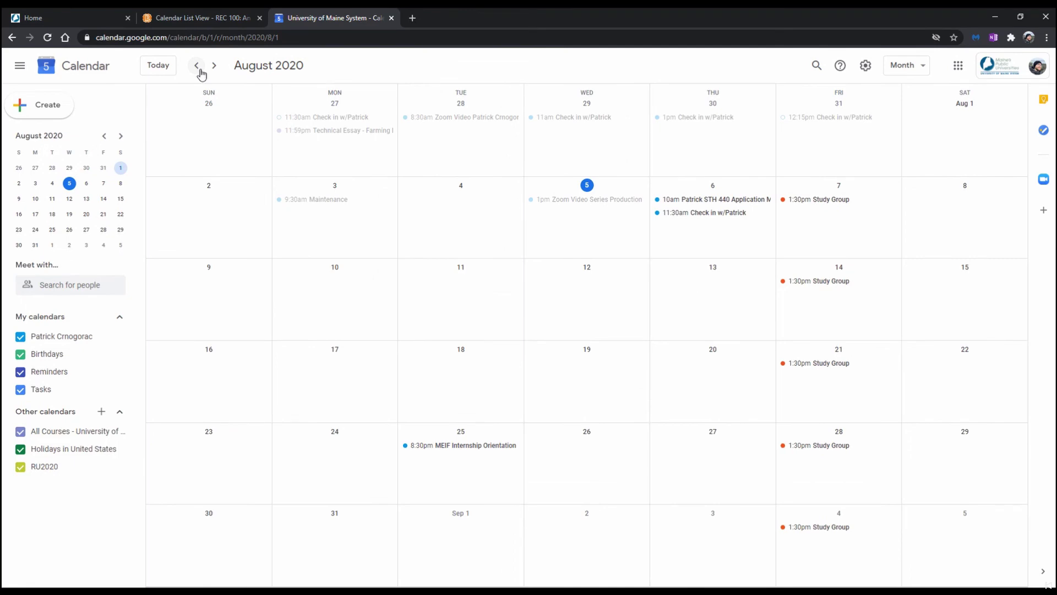